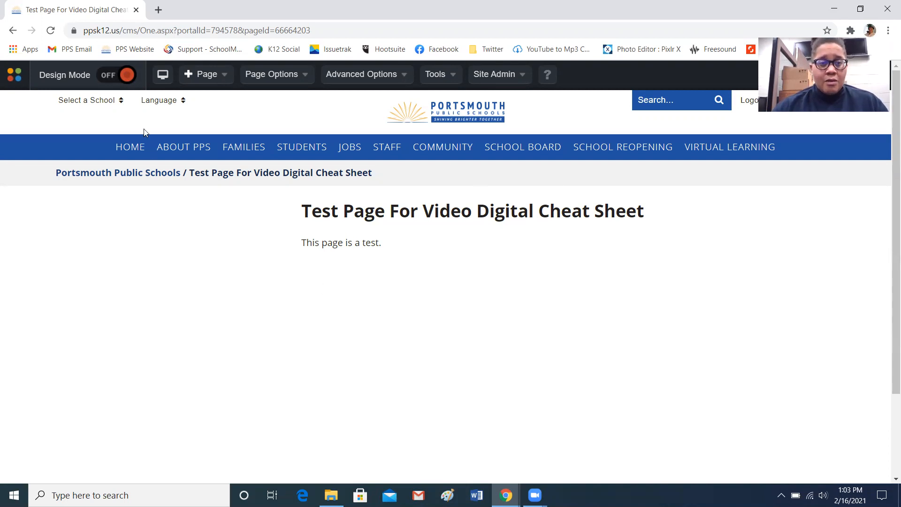
- Turn on design mode, add a Content portlet below the existing one, and open the new portlet for editing
left_click(130, 74)
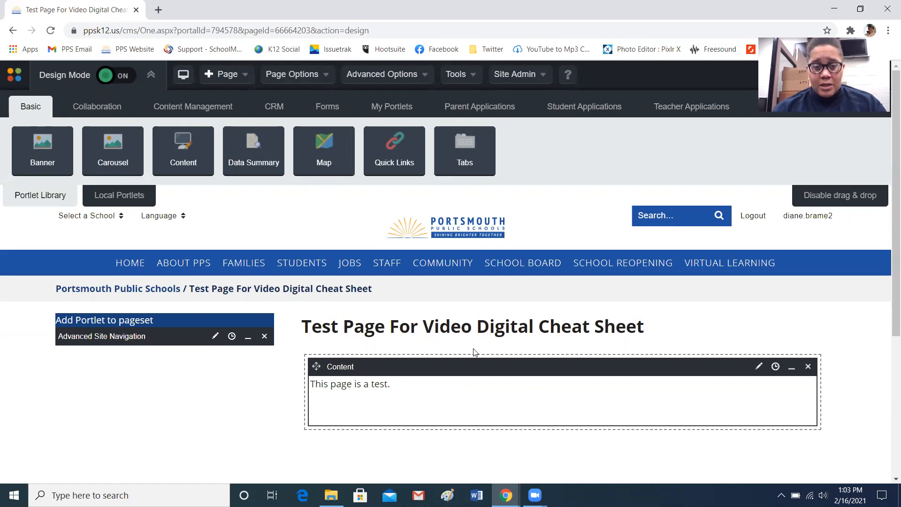
mouse_move(370, 371)
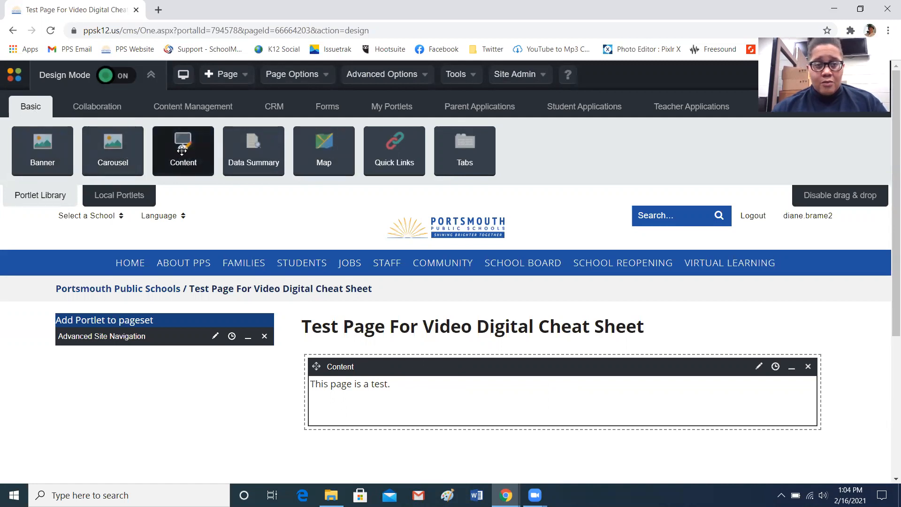
left_click_drag(182, 149, 511, 460)
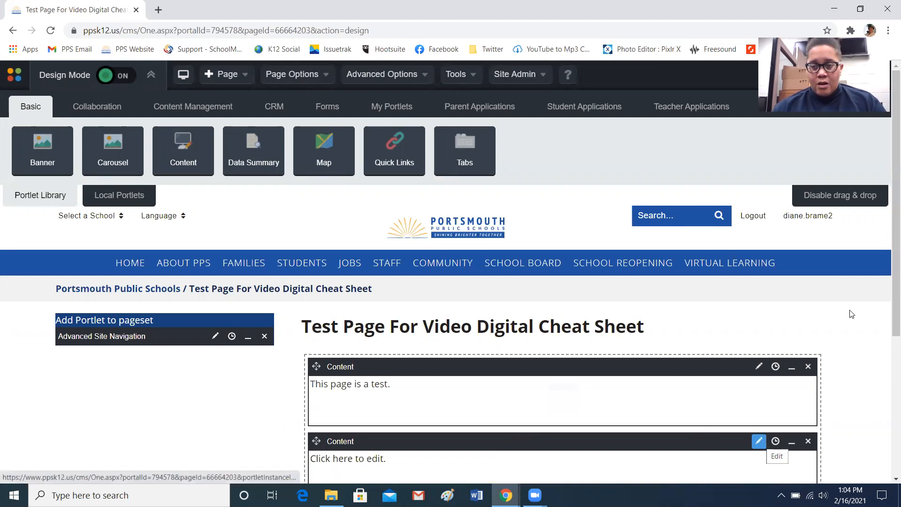
scroll(888, 268, "down", 2)
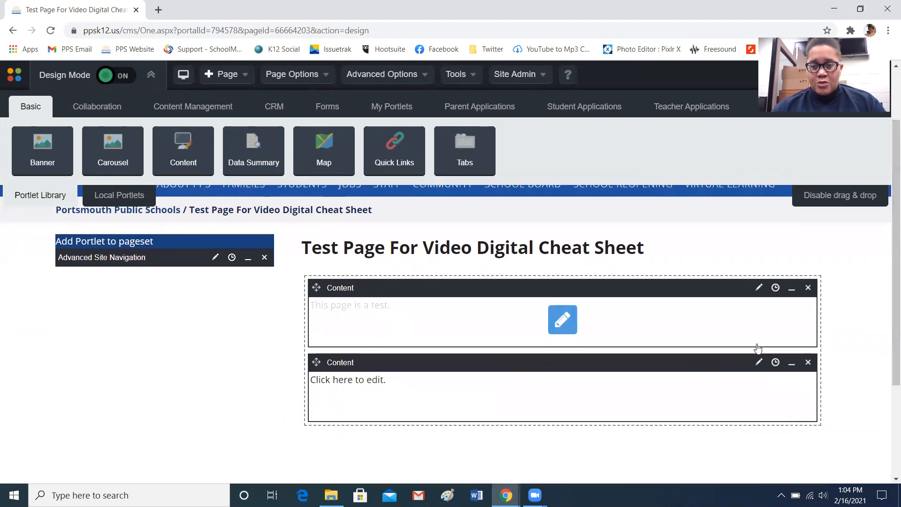
left_click(759, 364)
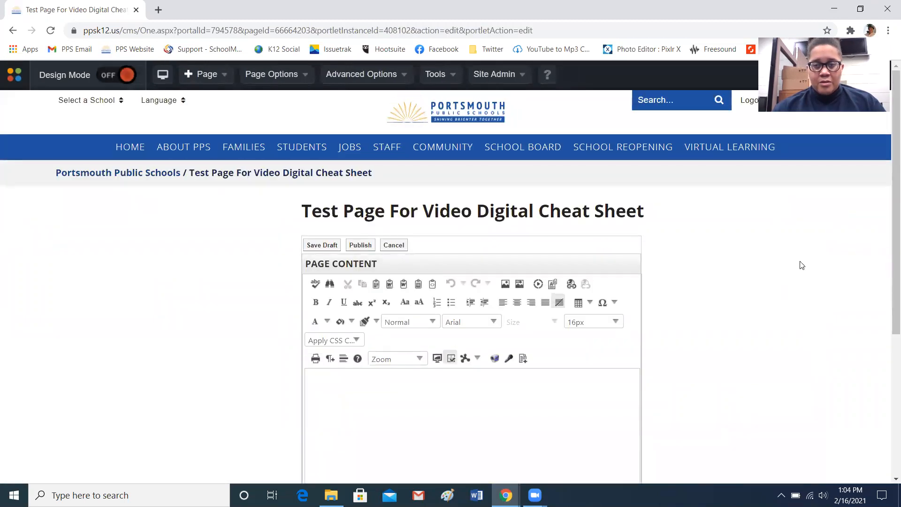
- Enter the text "This is a great day!" in the new portlet's page content and start a new line
left_click_drag(892, 161, 888, 209)
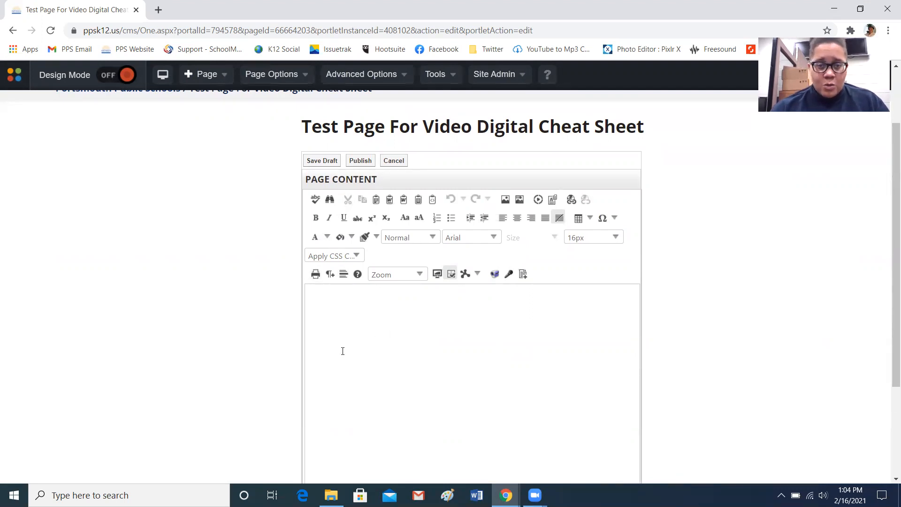
left_click_drag(887, 187, 886, 209)
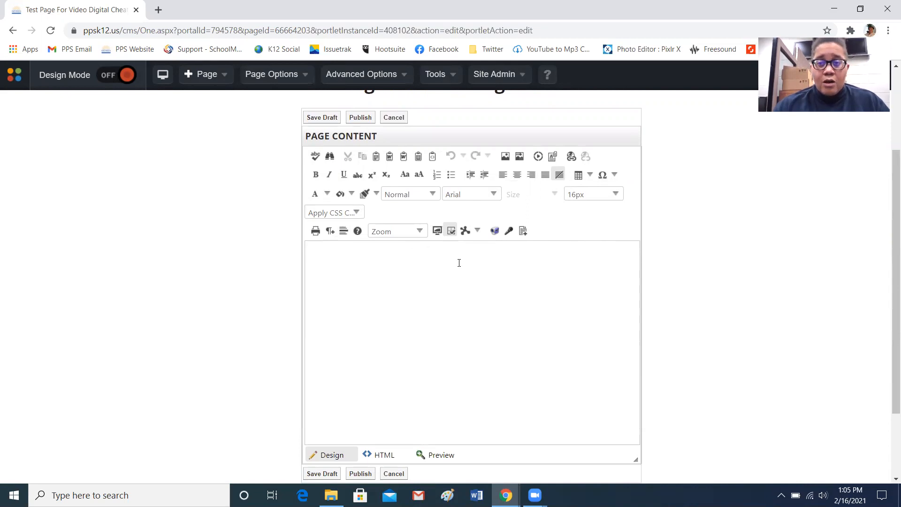
left_click(374, 265)
type("T")
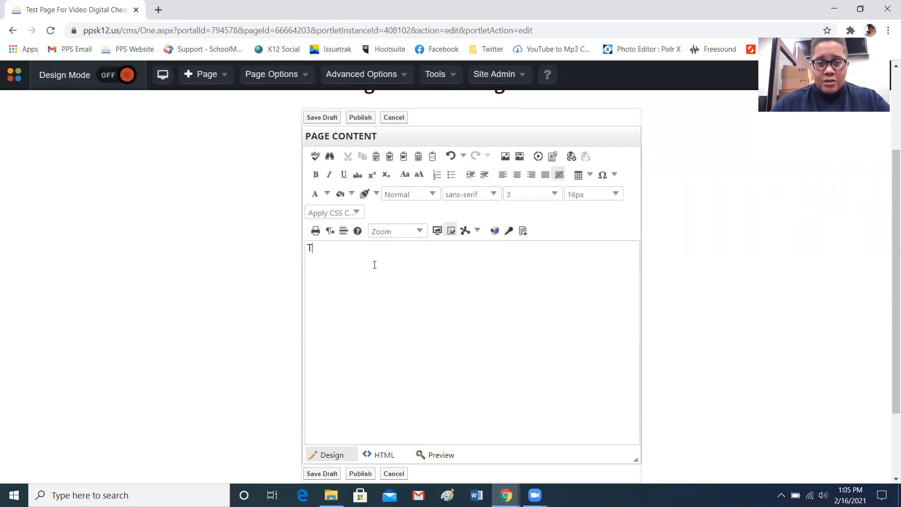
type("his ")
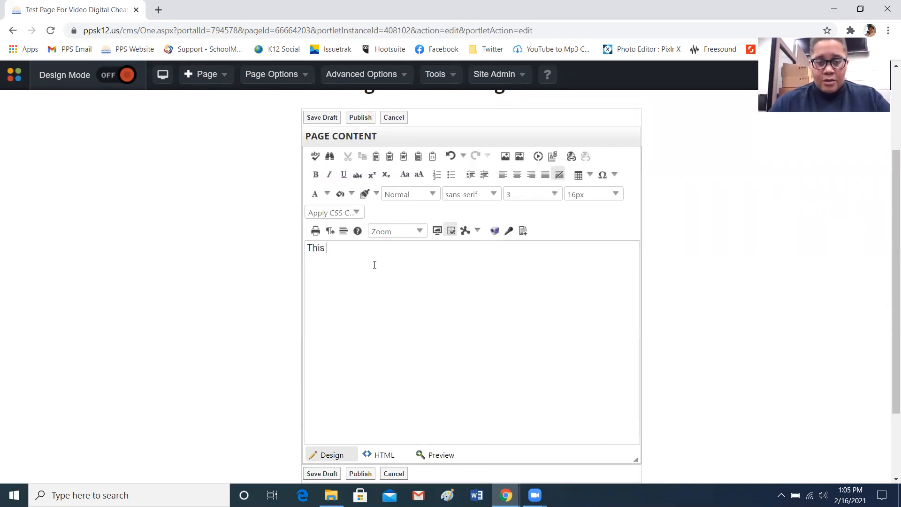
type("is a ")
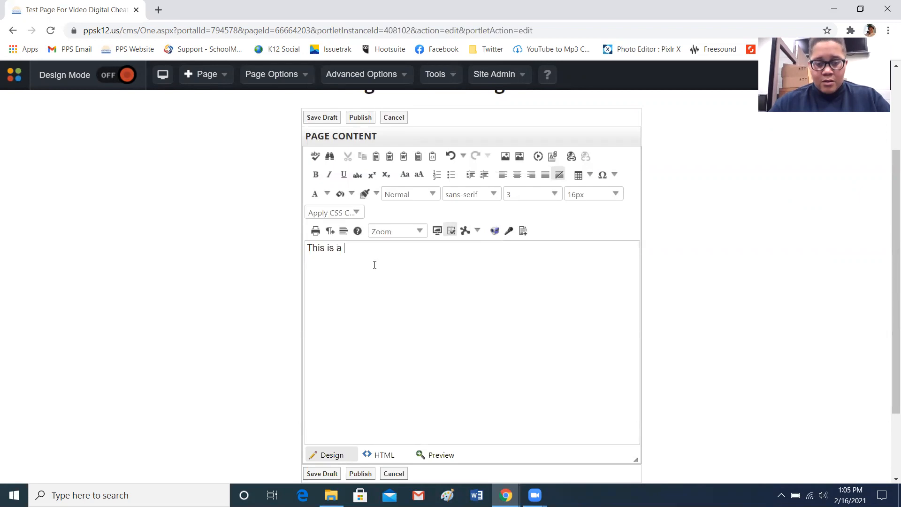
type("great day")
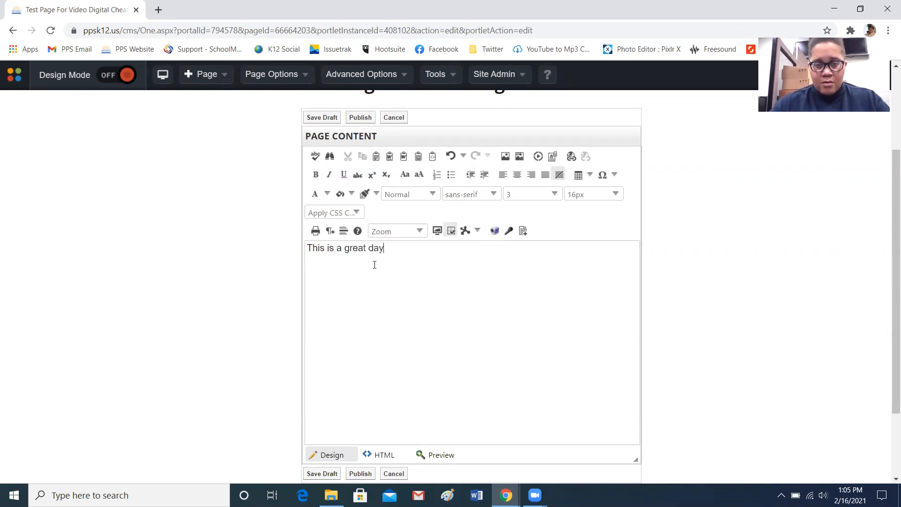
type("!")
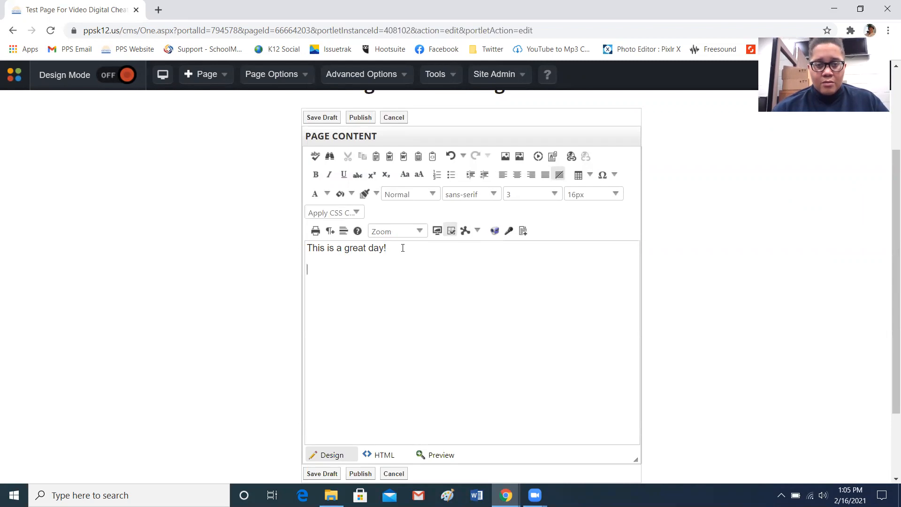
- Insert a table with two columns and three rows below the text and enlarge it across most of the editor's width
left_click(590, 173)
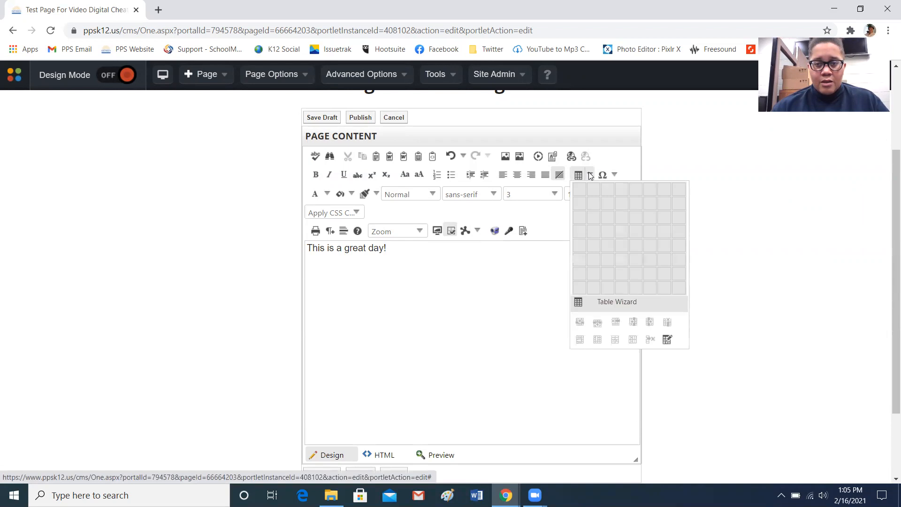
left_click(595, 214)
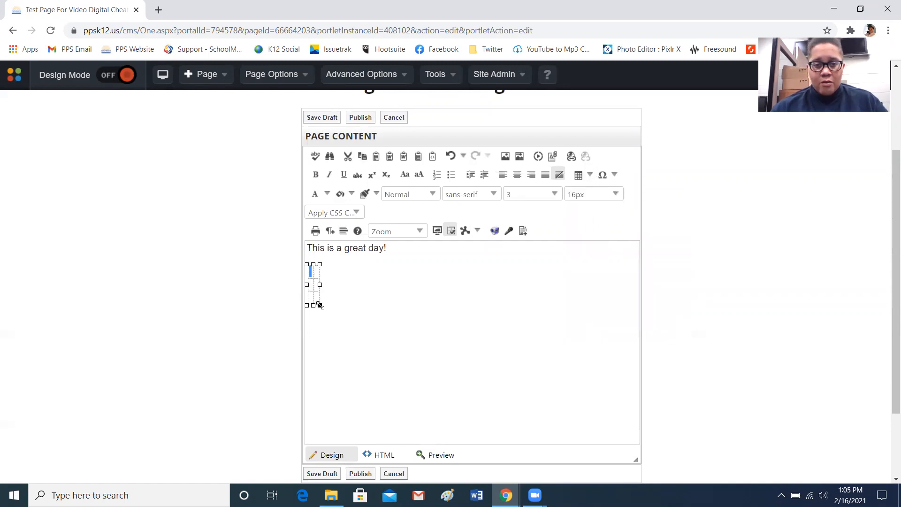
left_click_drag(320, 305, 570, 374)
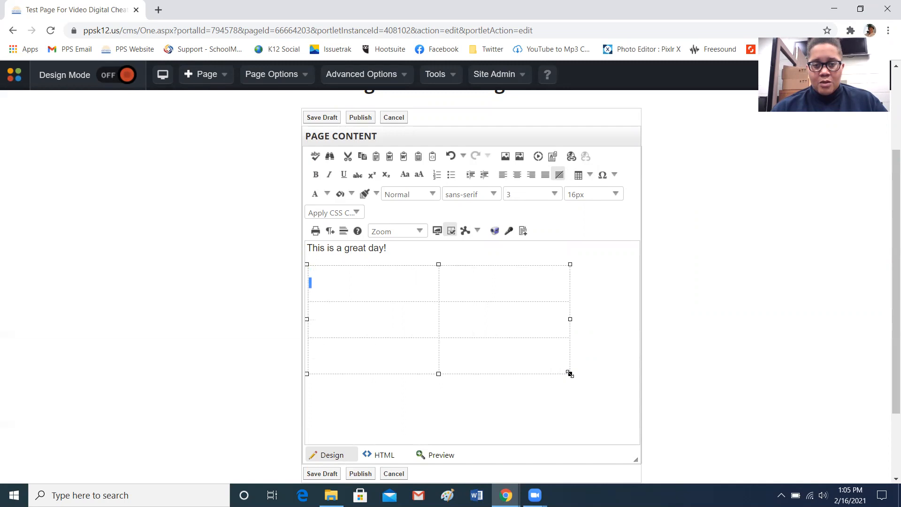
- Fill the table's first column from top to bottom with "Chart 1", "Chart 2" and "Chart 3"
left_click(360, 290)
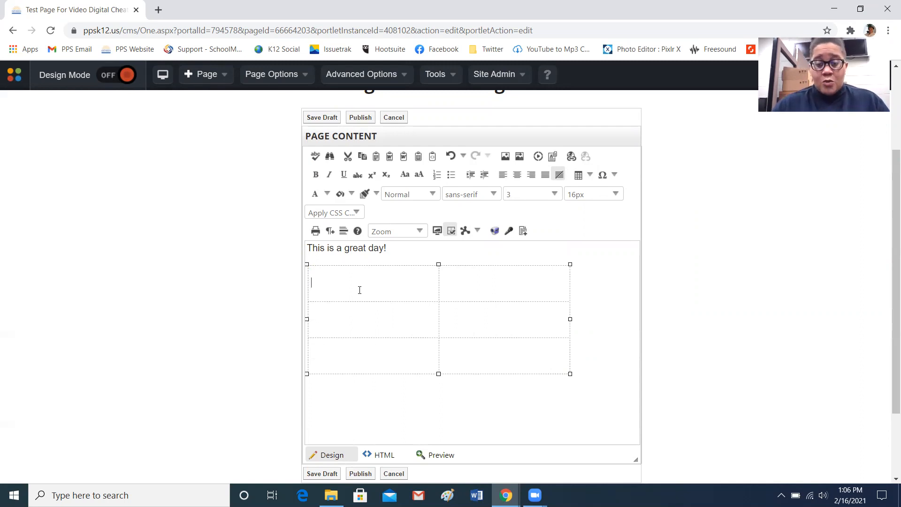
left_click(389, 283)
type("Chart")
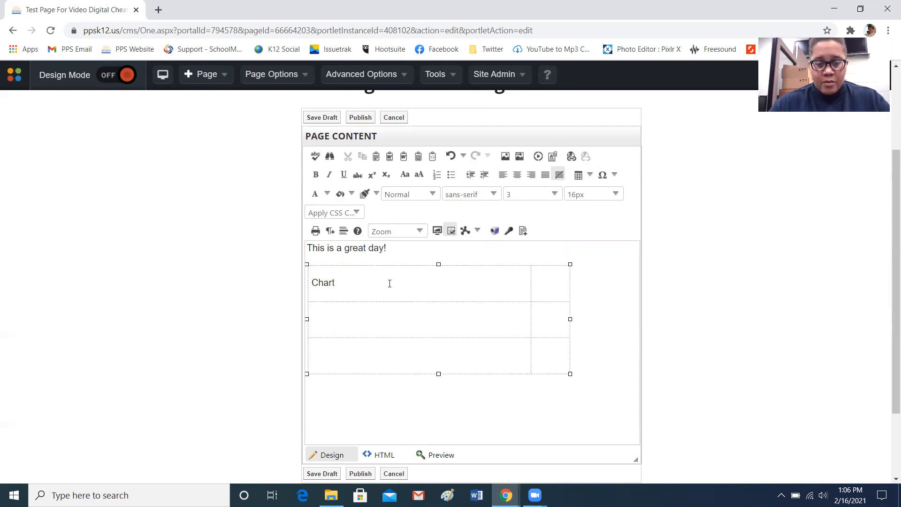
type("1")
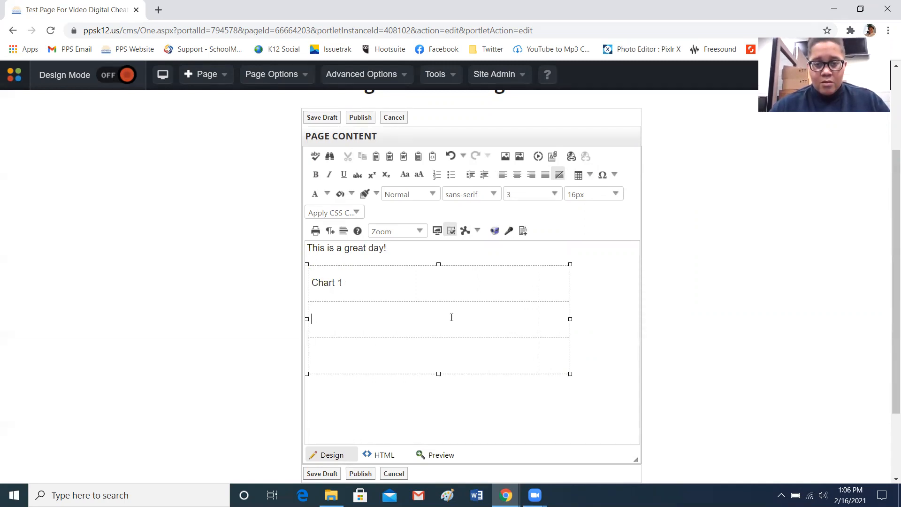
type("Chart 3")
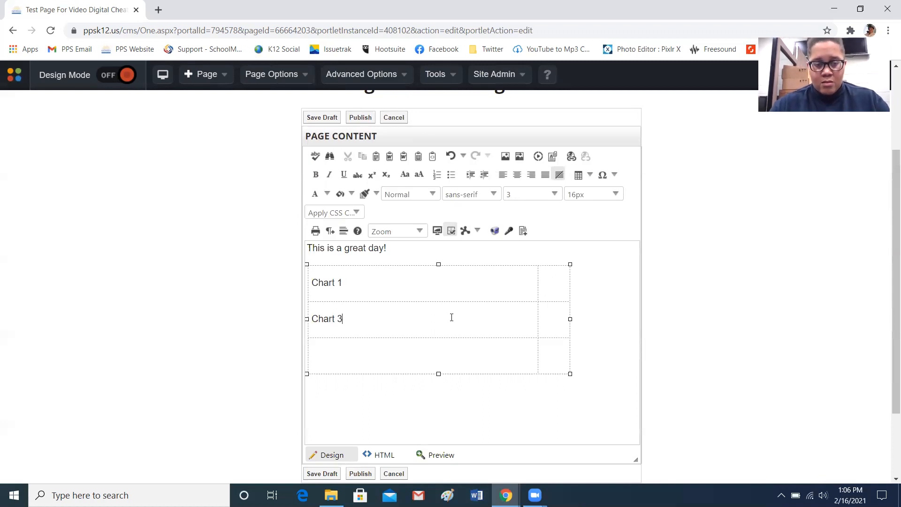
key("BackSpace")
type("2 ")
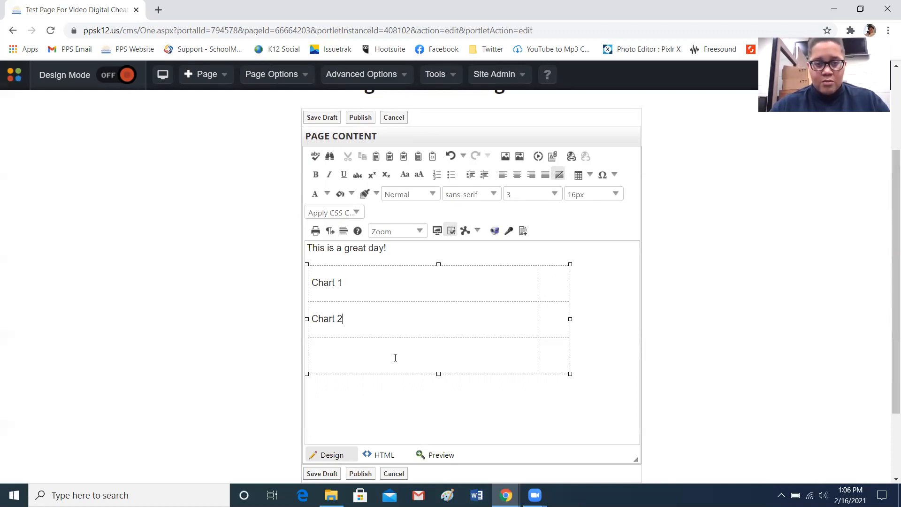
type("C")
key("BackSpace")
type("C")
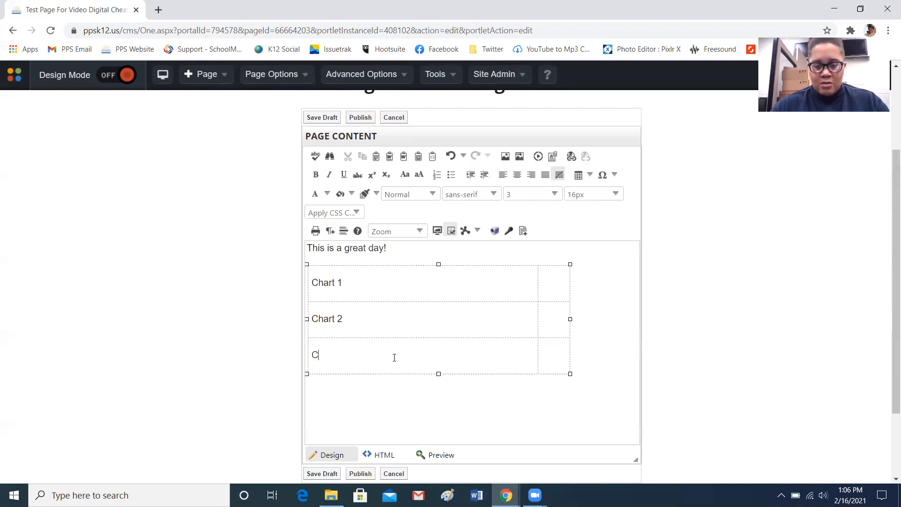
type("hart 3")
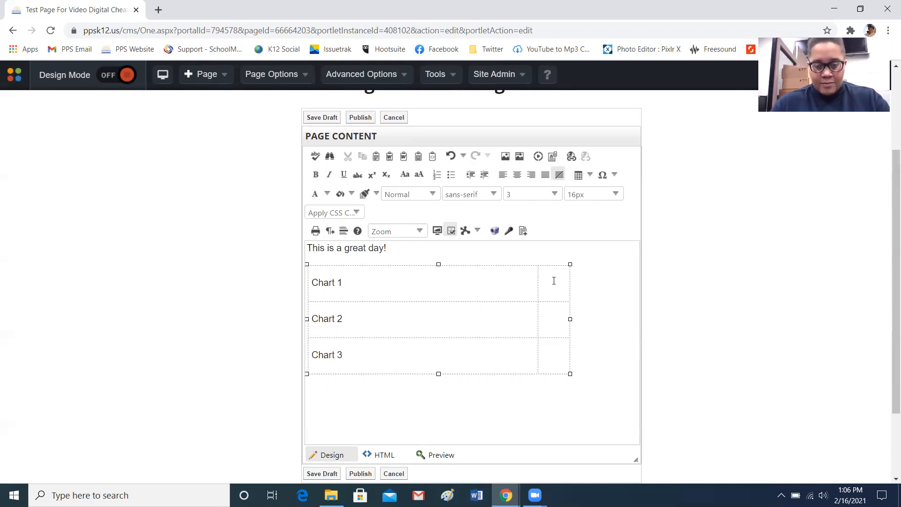
- Fill all three cells of the table's second column with "Column 2"
type("Col")
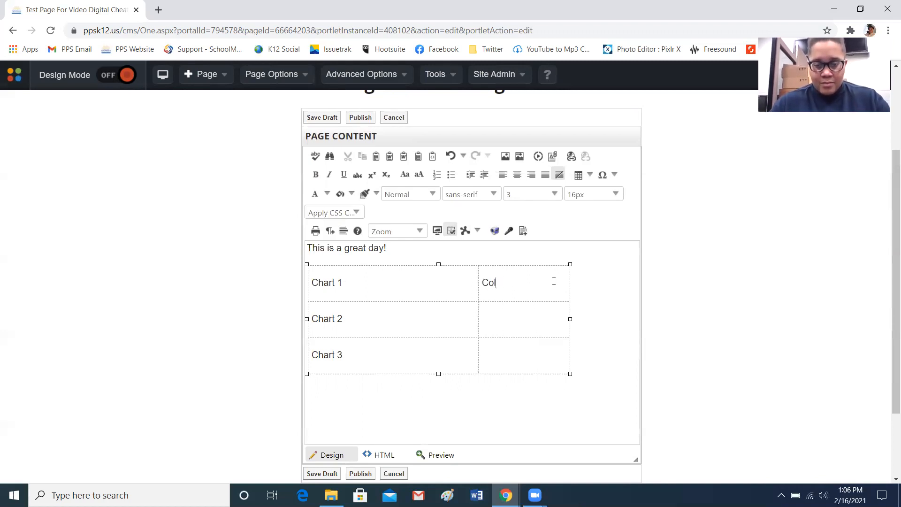
type("umn 2")
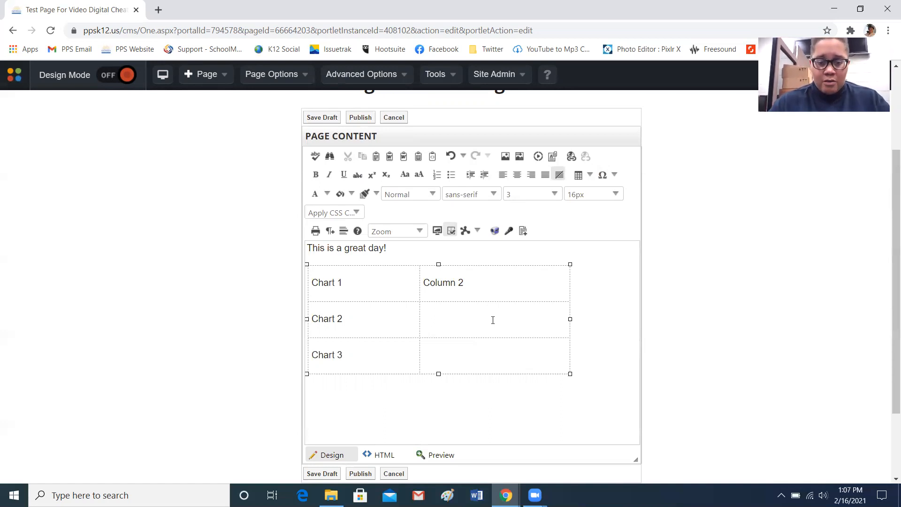
type("Co")
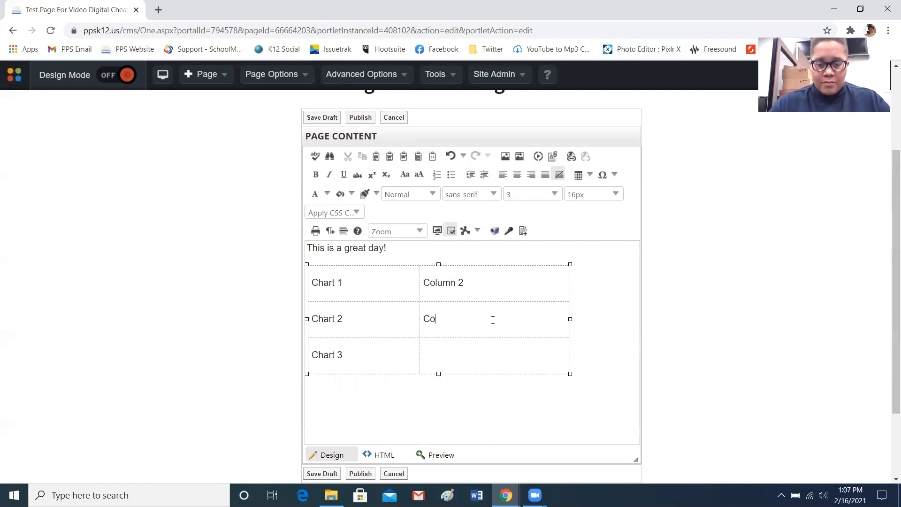
type("lumn 2")
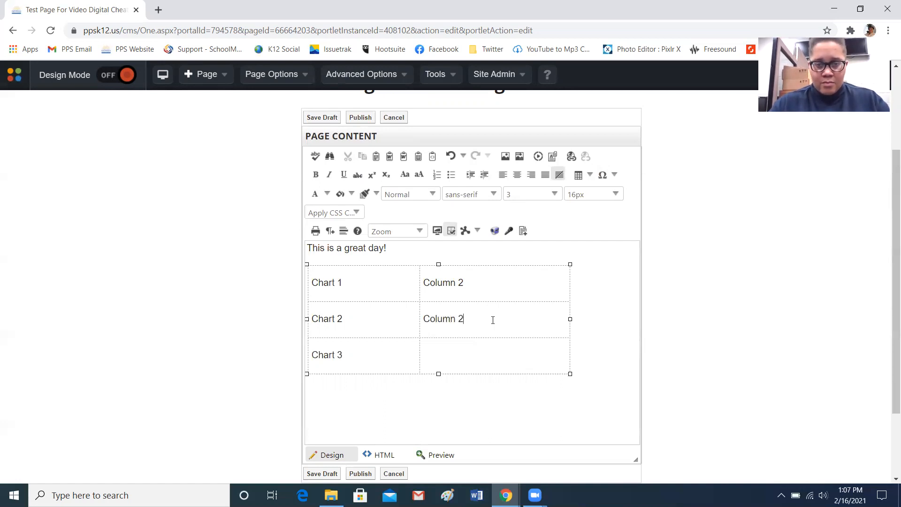
type("Column")
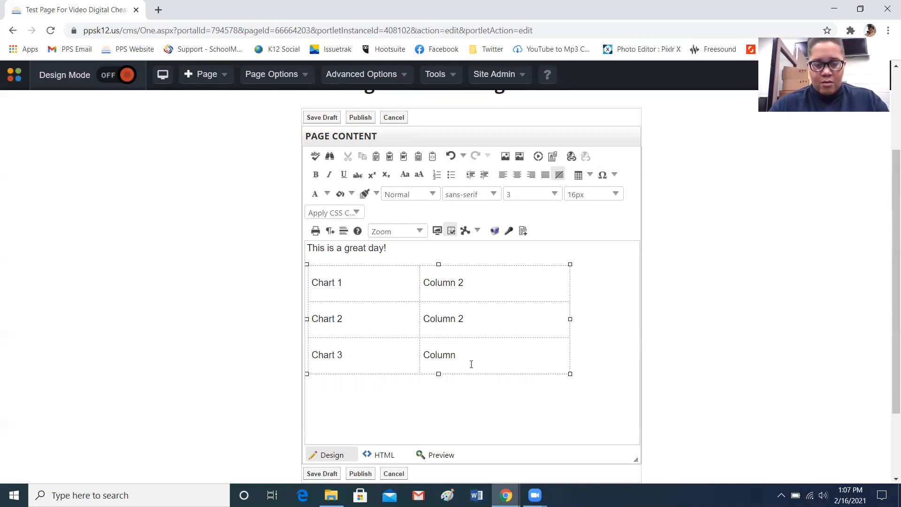
type(" 2")
- Start inserting an image below the table and select 210216_CTE_Banner.jpg from the Banner_Images/2021 folder
left_click(395, 389)
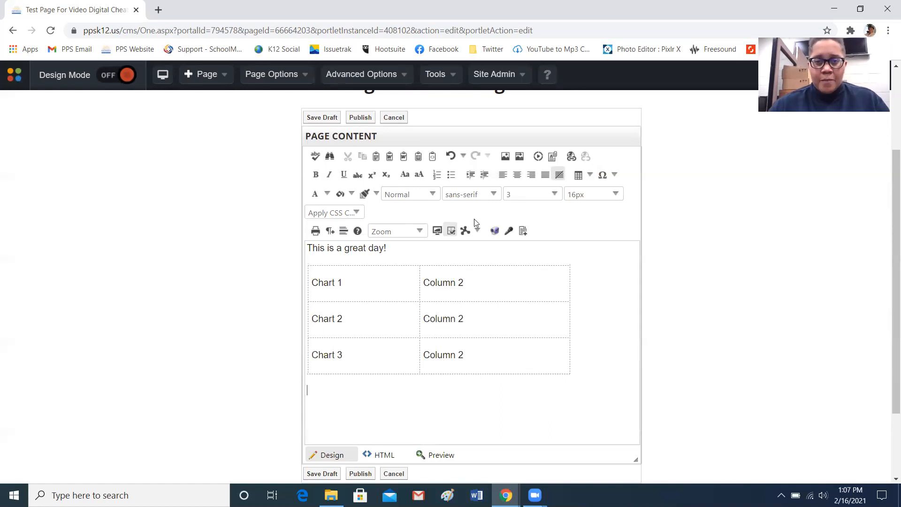
left_click(505, 158)
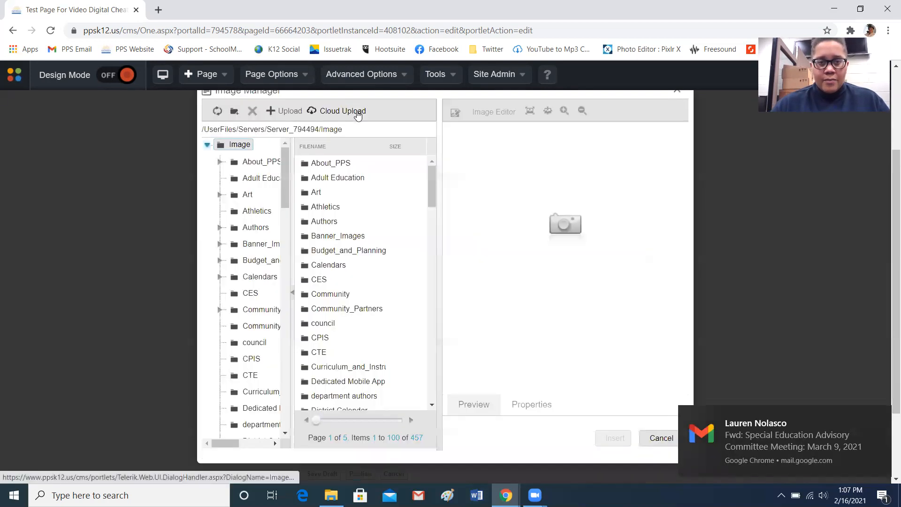
double_click(331, 233)
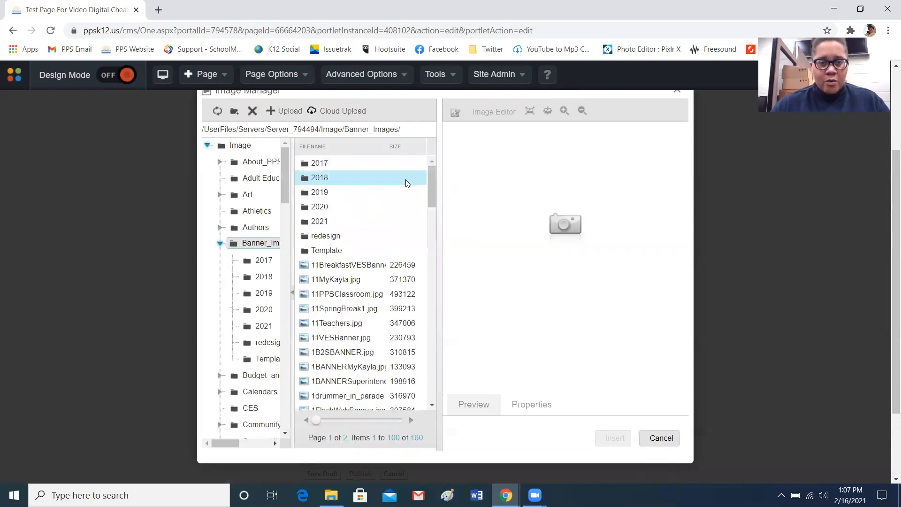
double_click(319, 222)
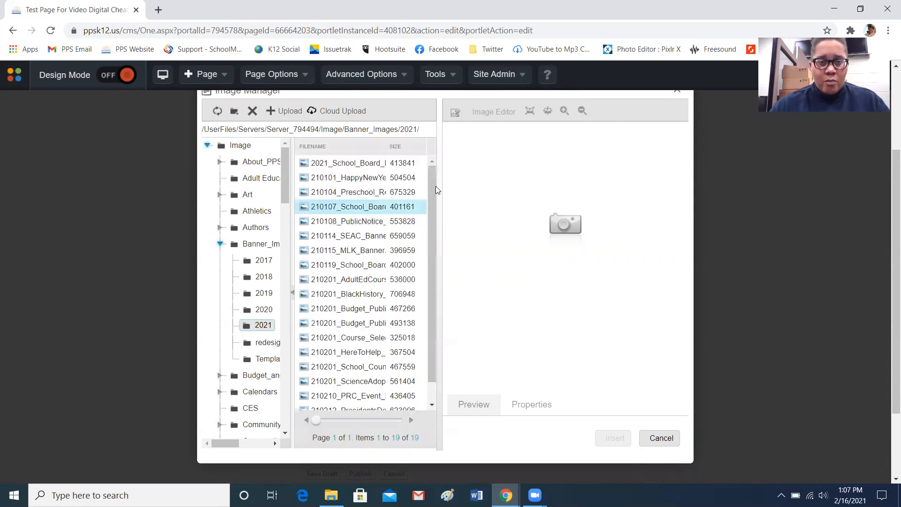
left_click_drag(432, 180, 439, 296)
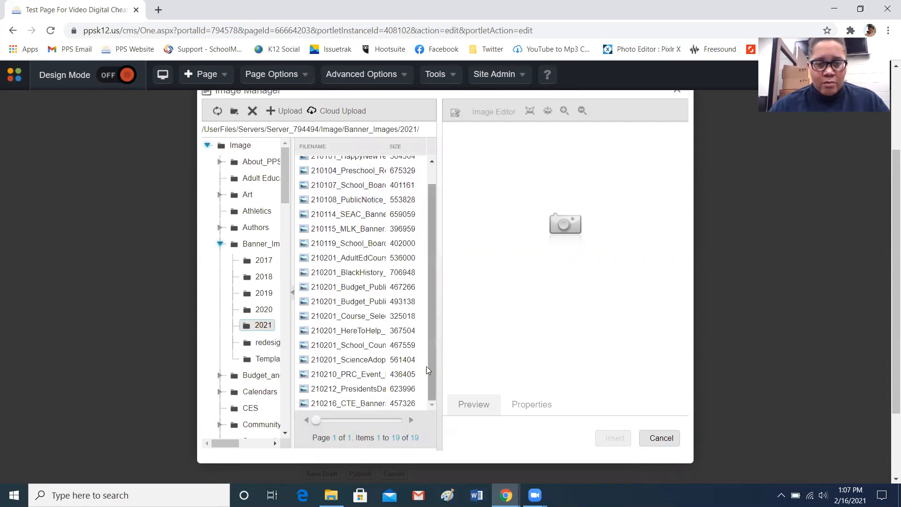
left_click(364, 405)
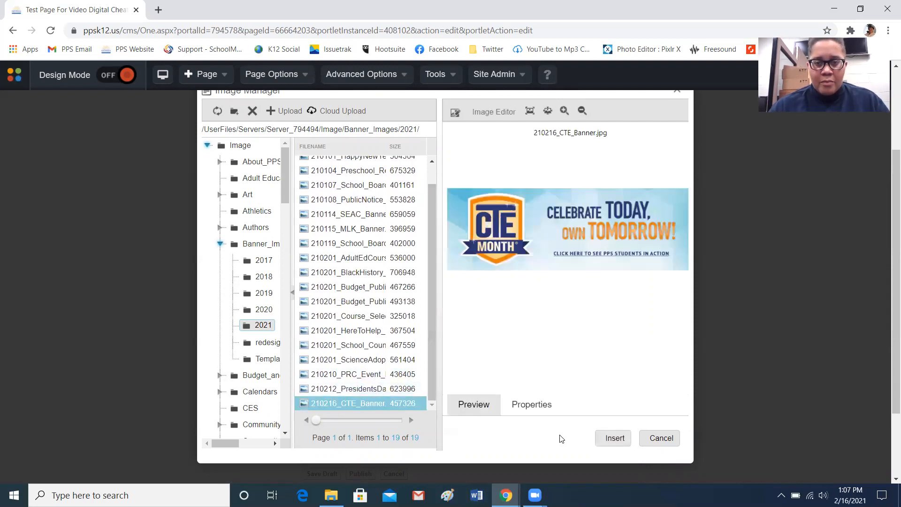
- Give the banner image the alt text "CTE Month" in its image properties
left_click(607, 438)
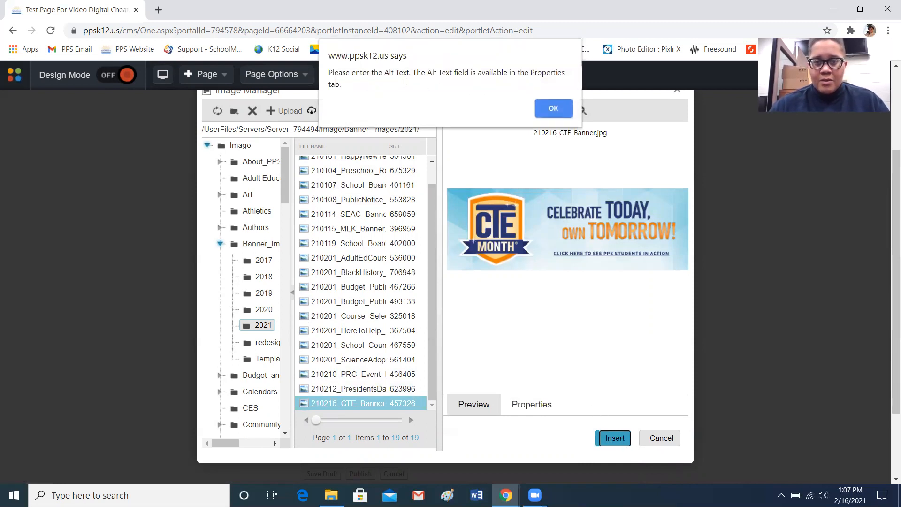
left_click(552, 110)
left_click(538, 406)
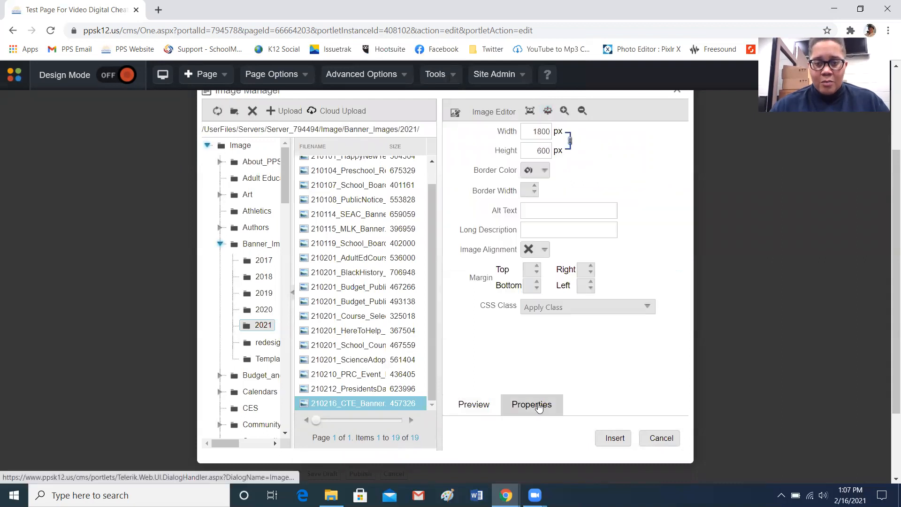
left_click(544, 211)
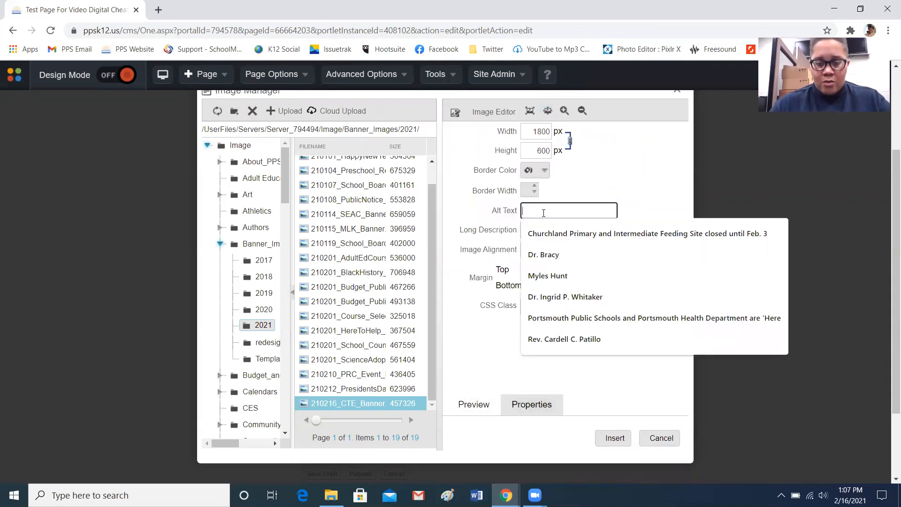
type("CTE M")
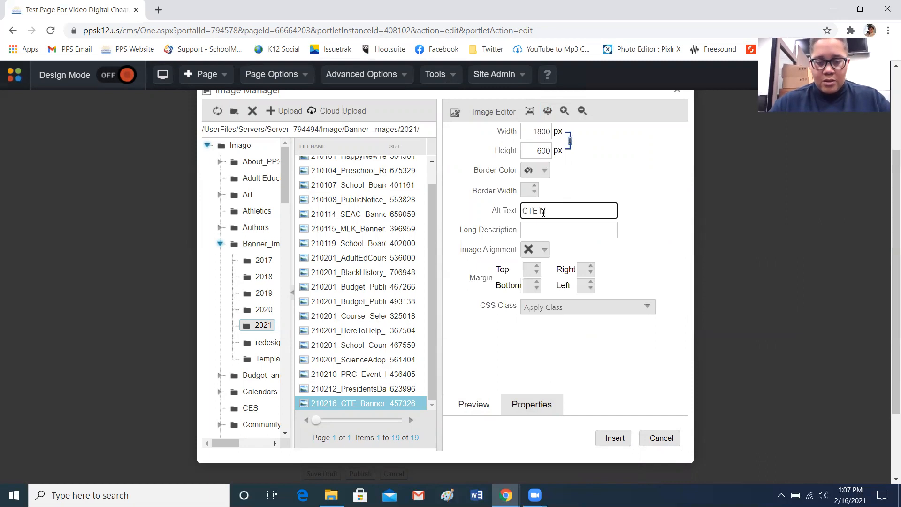
type("onth")
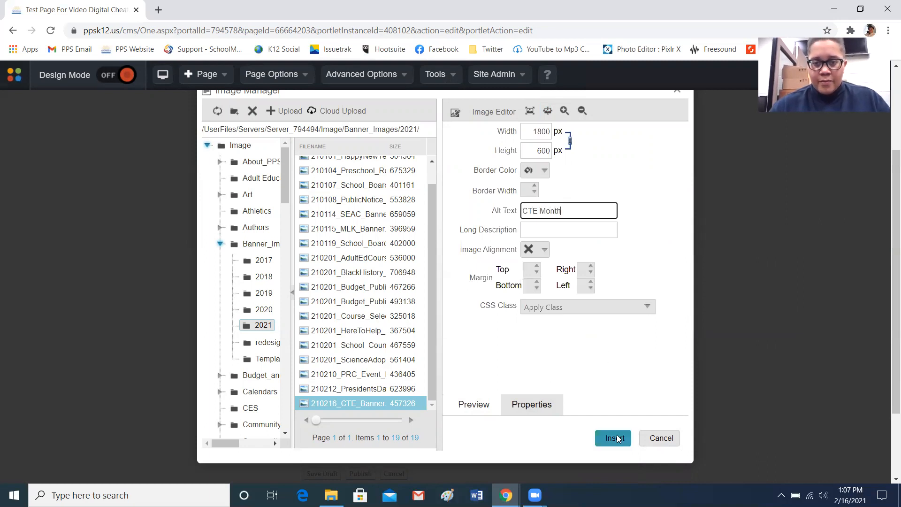
- Set the banner's width to 600 px with its proportions locked and insert it into the page content
left_click(540, 132)
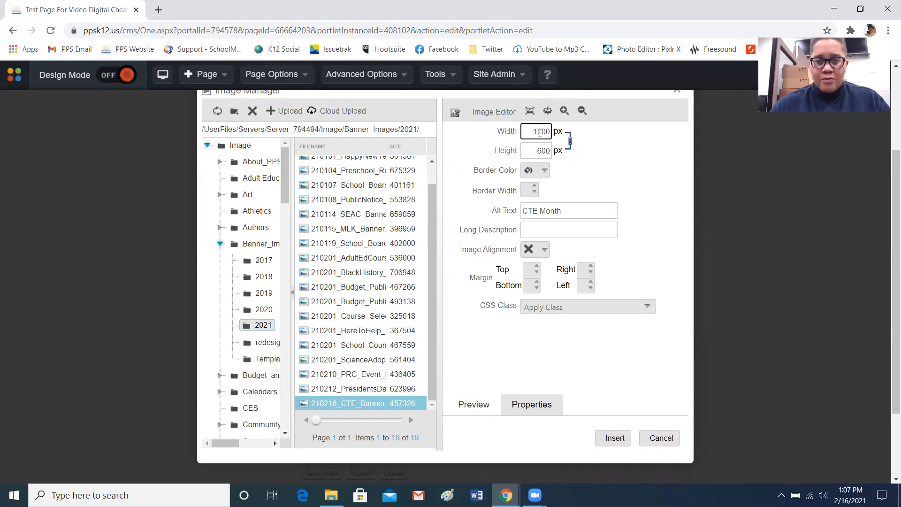
left_click_drag(533, 132, 552, 132)
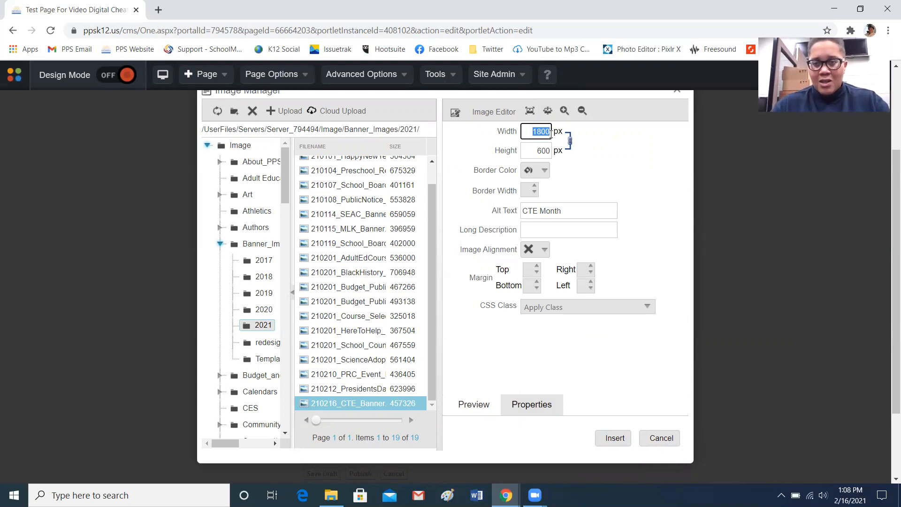
type("6")
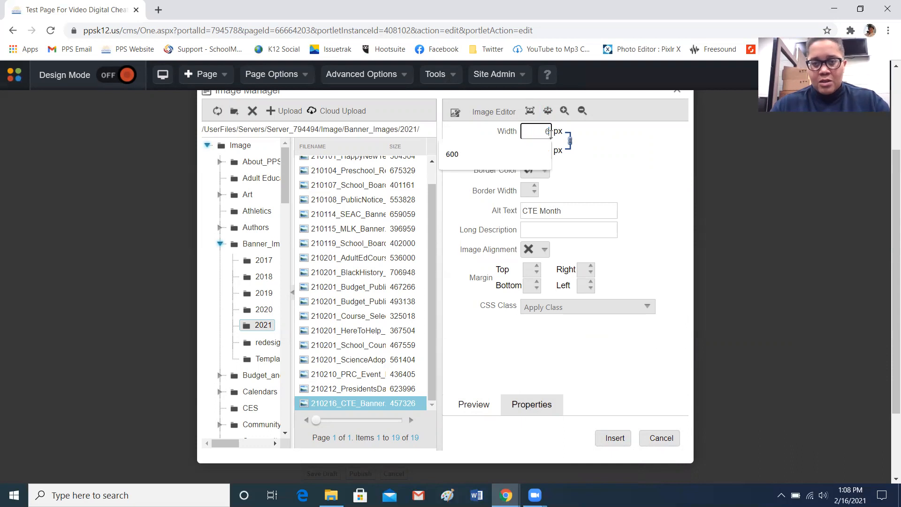
type("00")
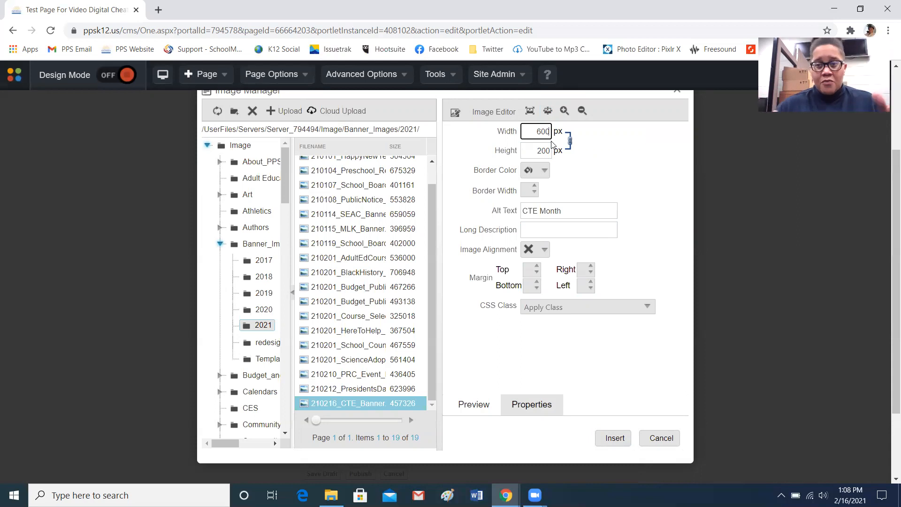
left_click(604, 438)
- Widen the content editor so that the full width of the banner image fits inside it
left_click_drag(636, 296, 636, 387)
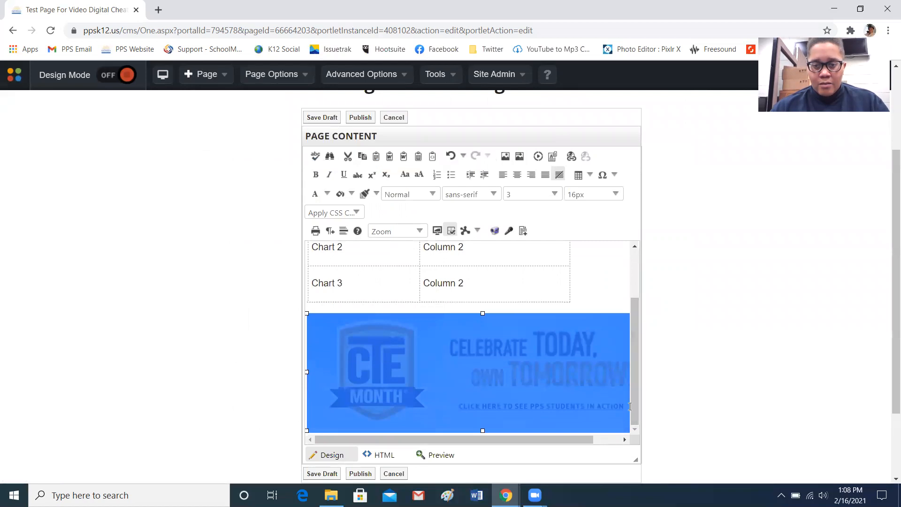
left_click_drag(588, 444, 528, 437)
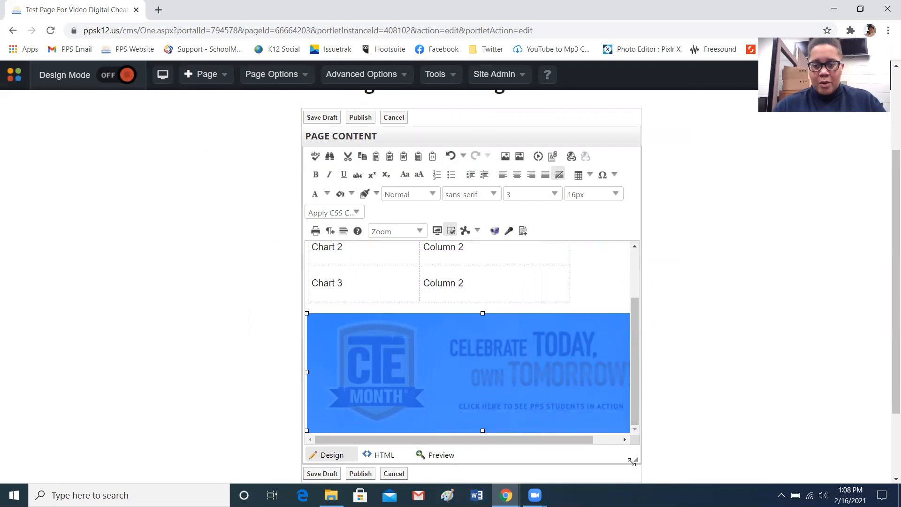
left_click_drag(633, 461, 746, 362)
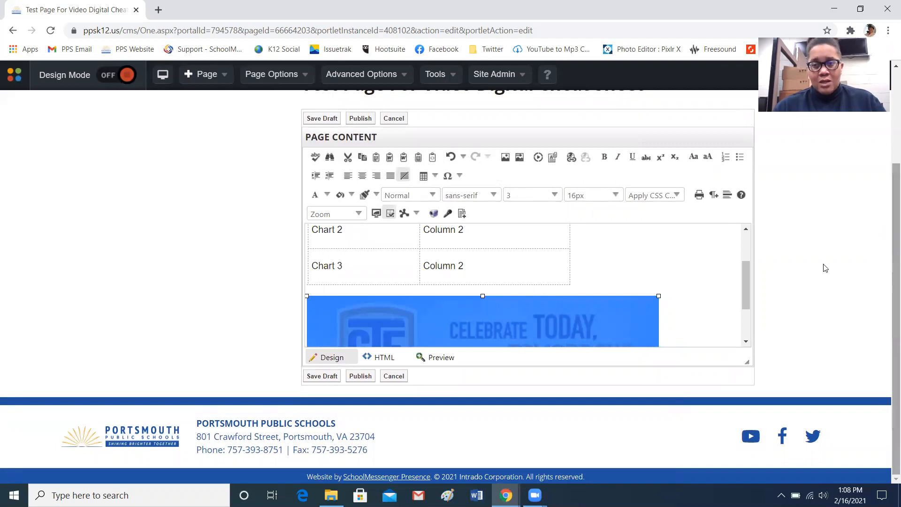
left_click_drag(746, 275, 746, 319)
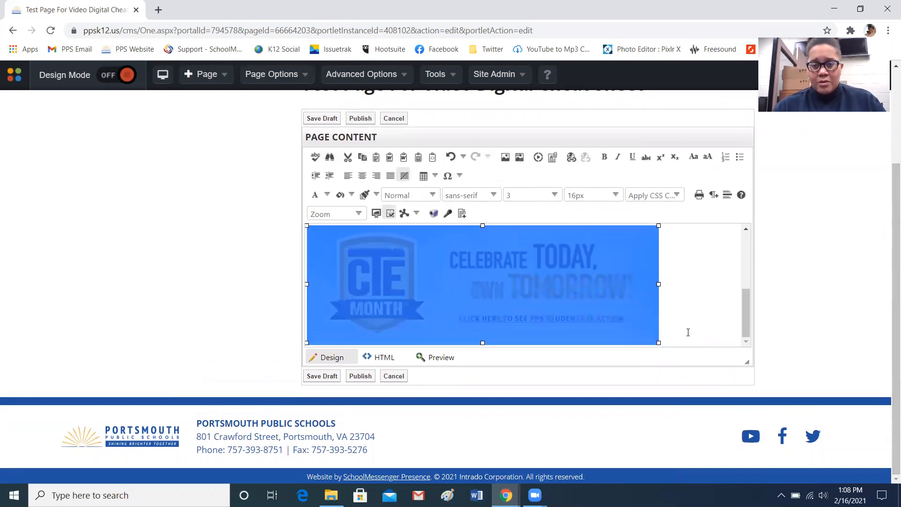
- Add the text "PPS Jobs" on a new line below the banner image
left_click(688, 336)
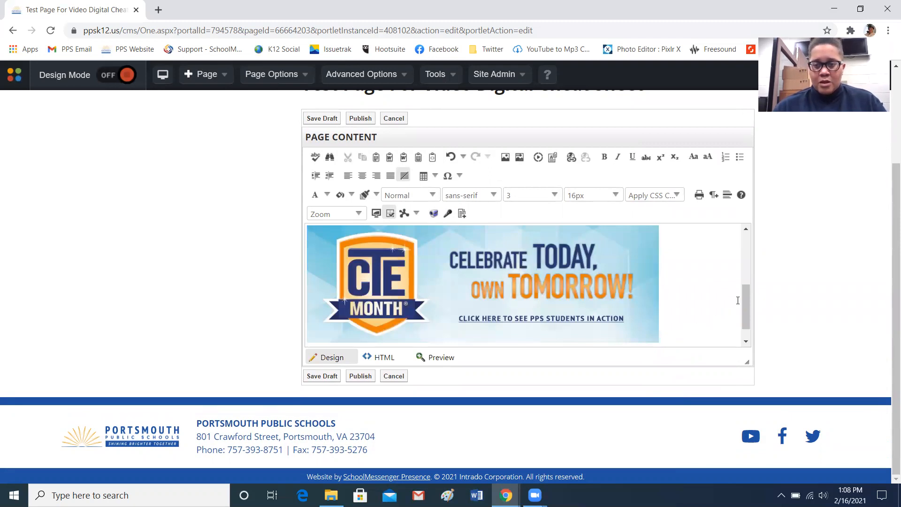
left_click_drag(746, 289, 746, 328)
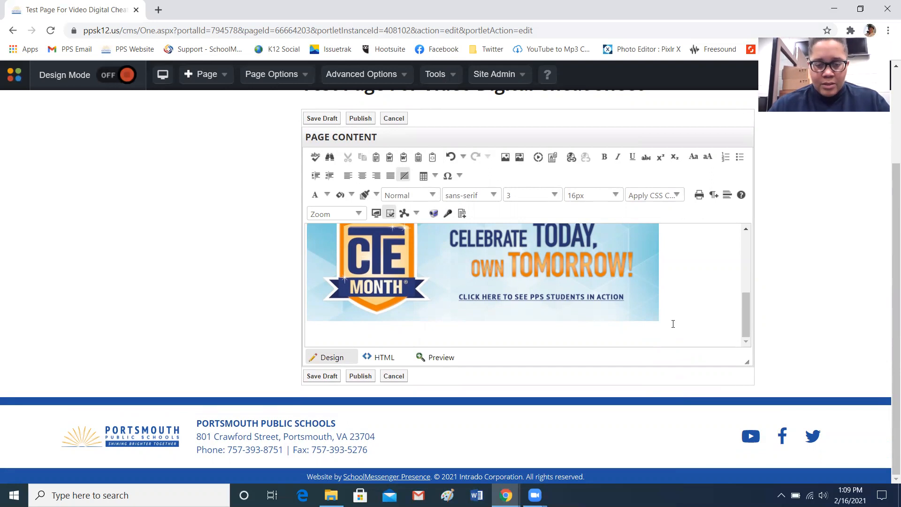
type("PP")
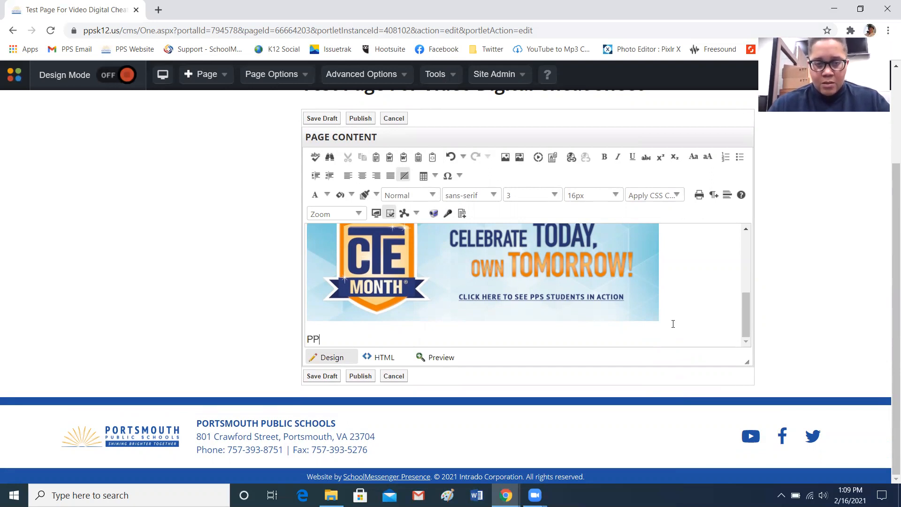
type("S Jobs")
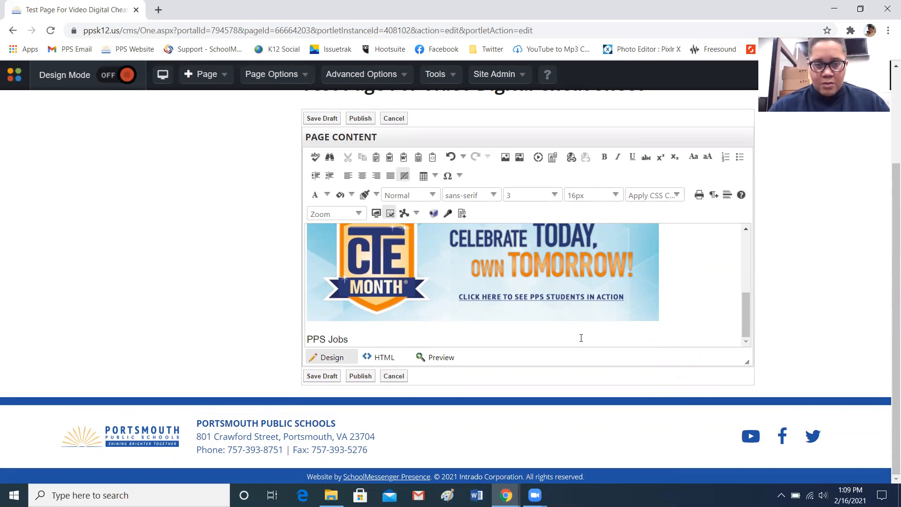
left_click_drag(356, 335, 305, 339)
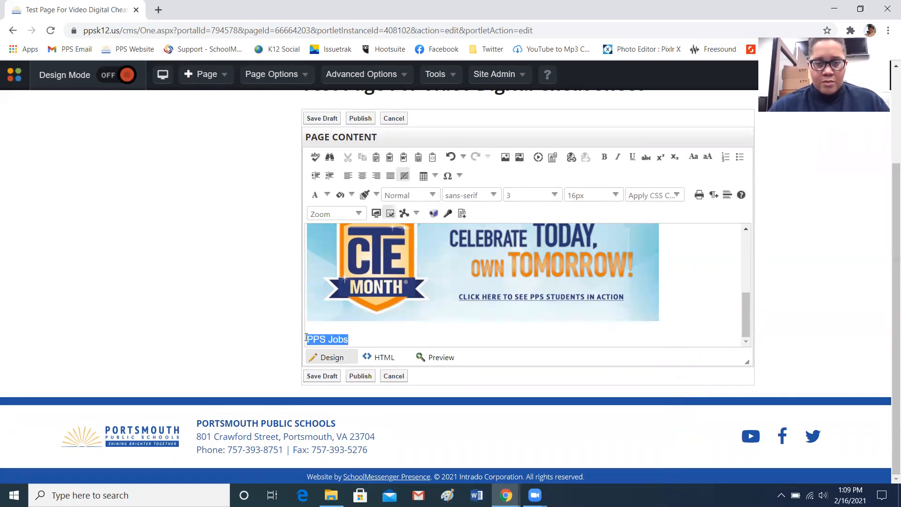
left_click(572, 157)
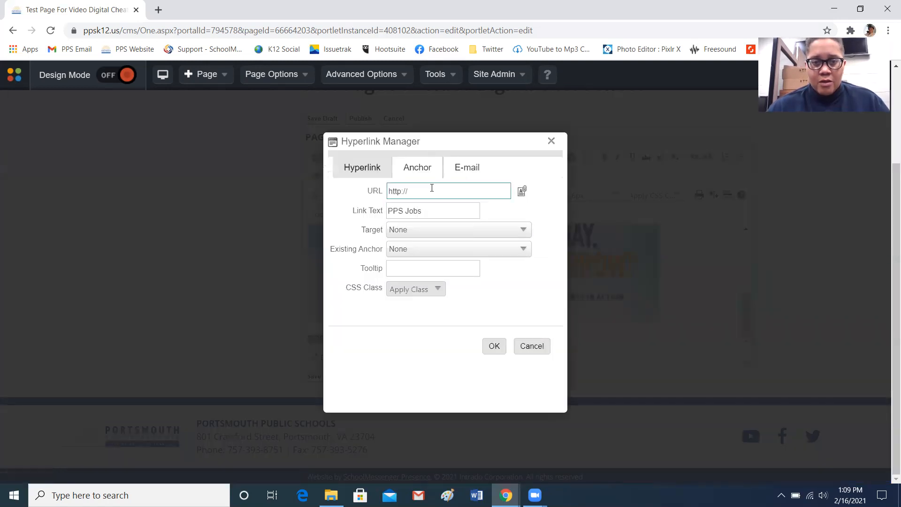
left_click(432, 188)
left_click(437, 210)
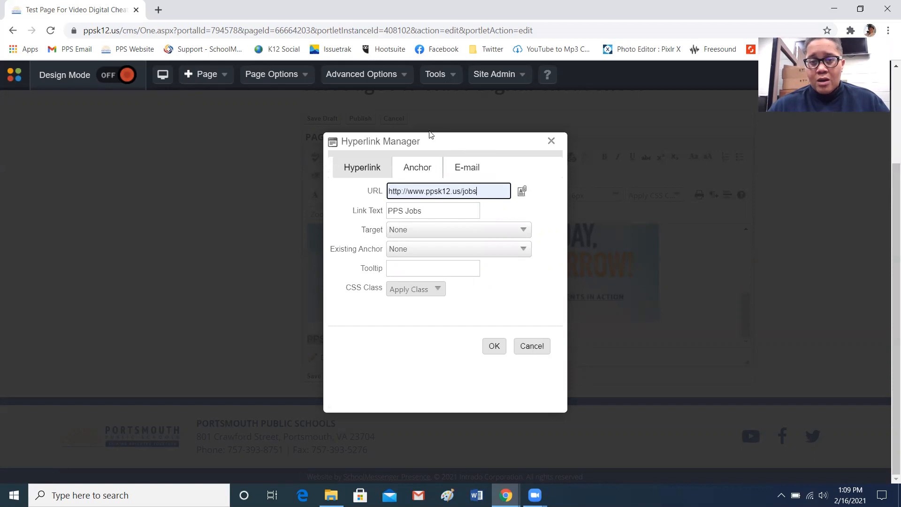
- Look through the server's File folder for documents the link could point to, without choosing one
left_click(521, 191)
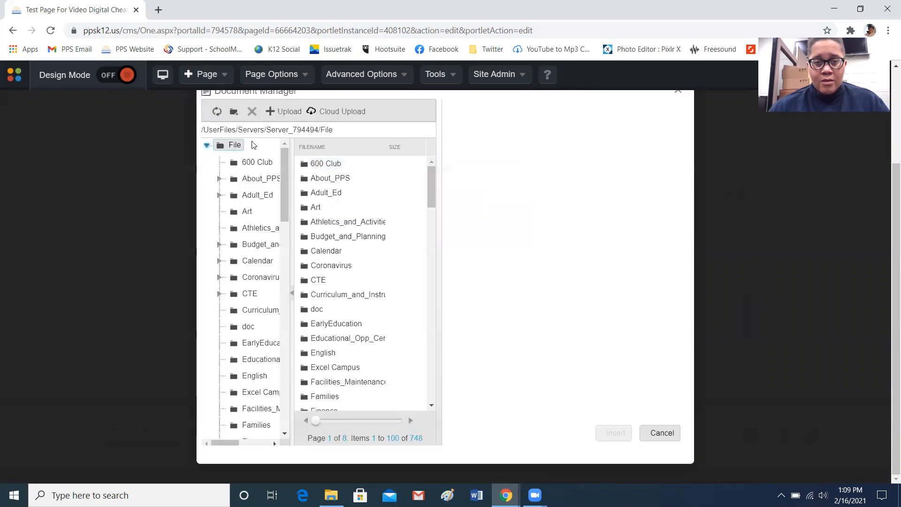
left_click(207, 145)
left_click(206, 146)
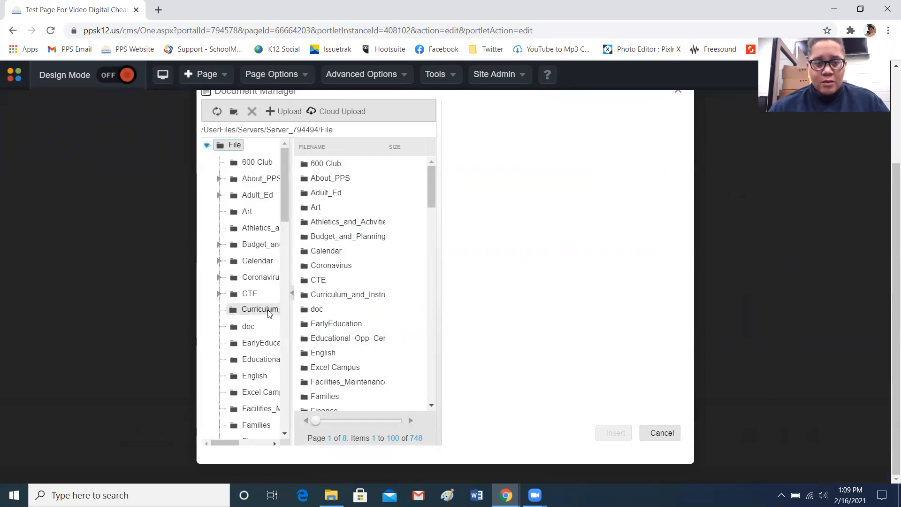
left_click(661, 433)
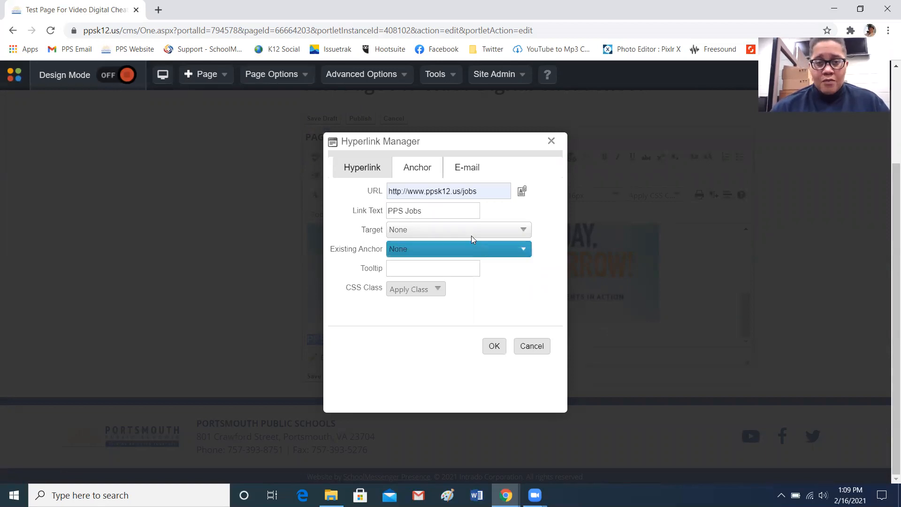
- Make the link open in a new window, give it the tooltip "PPS Job Openings" and create it
left_click(499, 229)
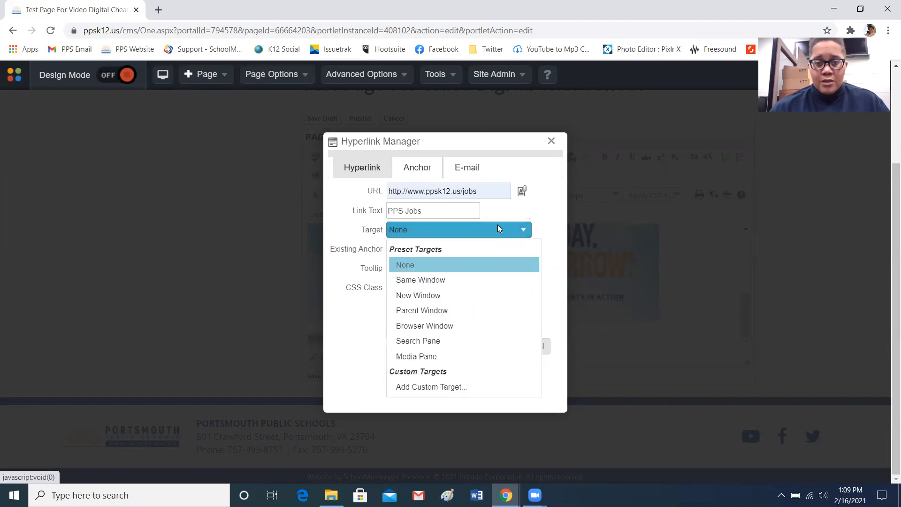
left_click(433, 294)
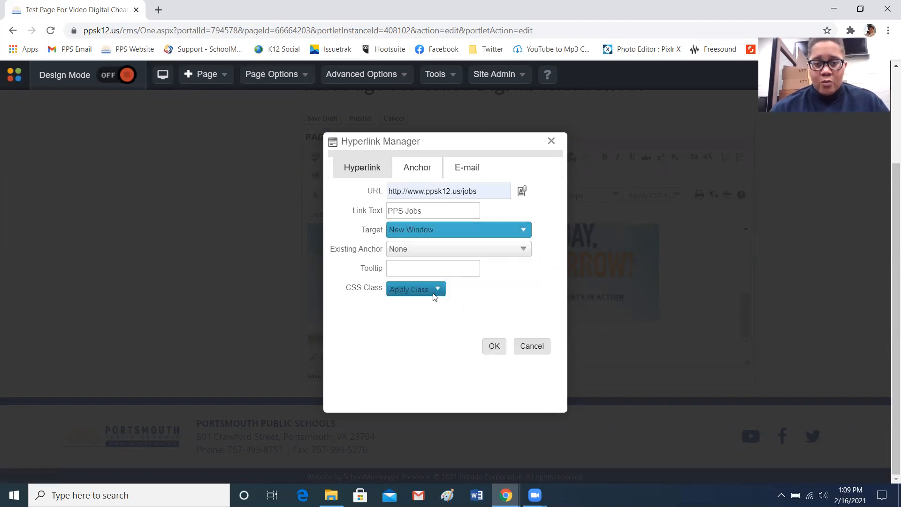
left_click(443, 269)
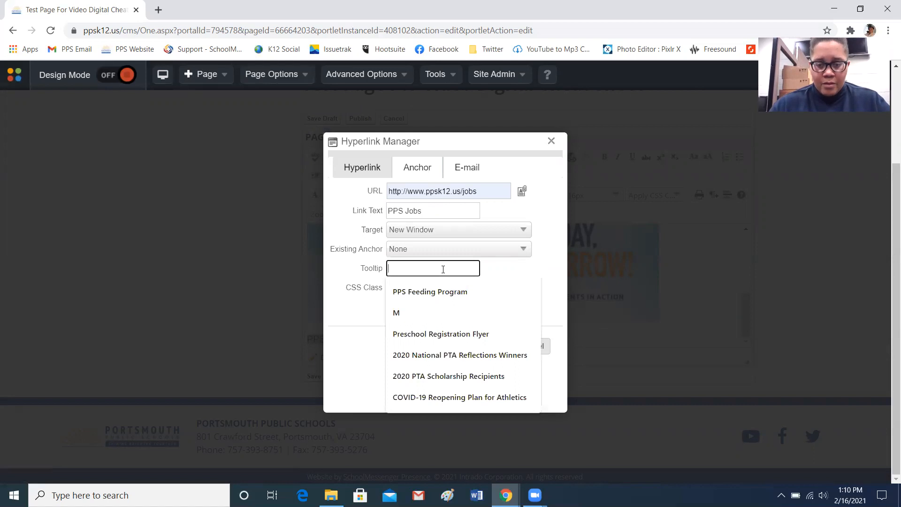
type("PPS Jo")
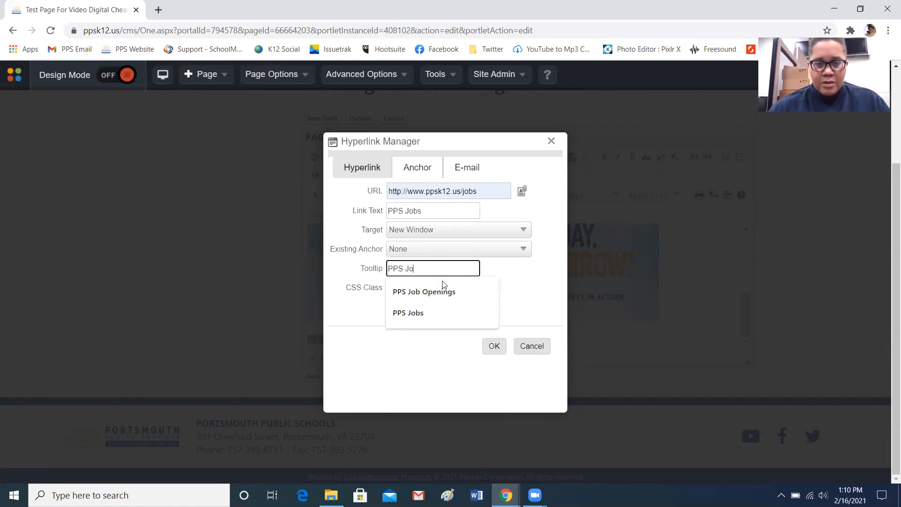
left_click(443, 287)
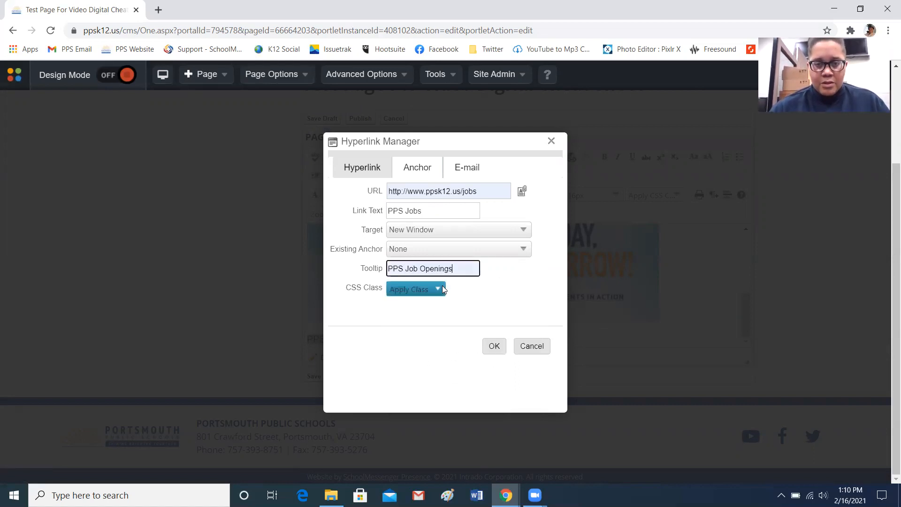
left_click(495, 347)
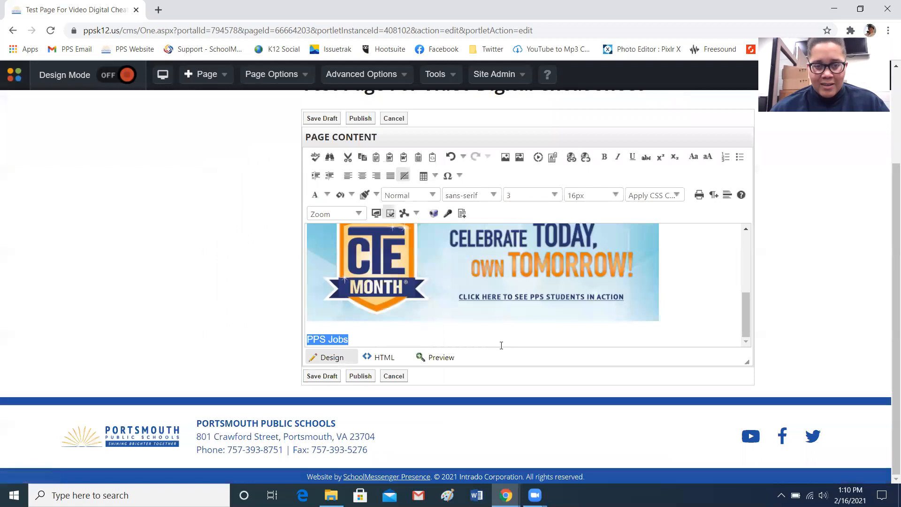
left_click(468, 338)
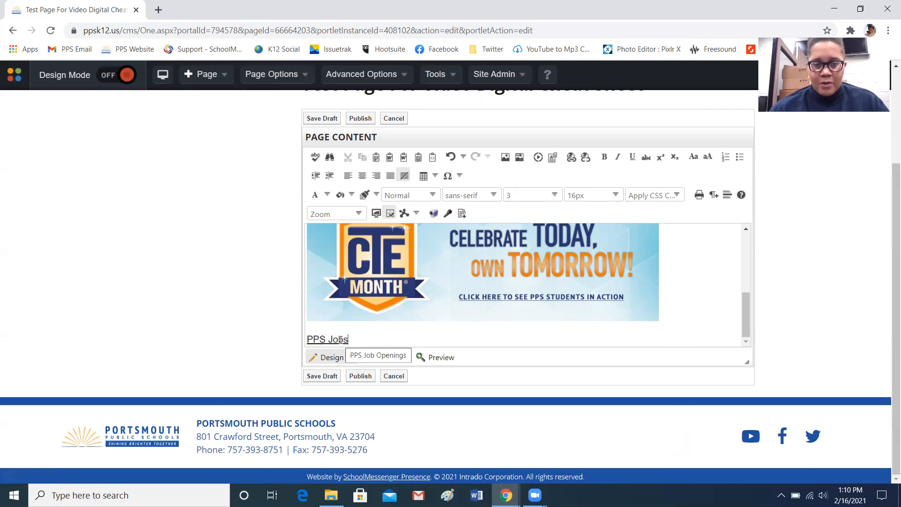
- Apply underline formatting to the "PPS Jobs" link text
left_click_drag(361, 338, 305, 338)
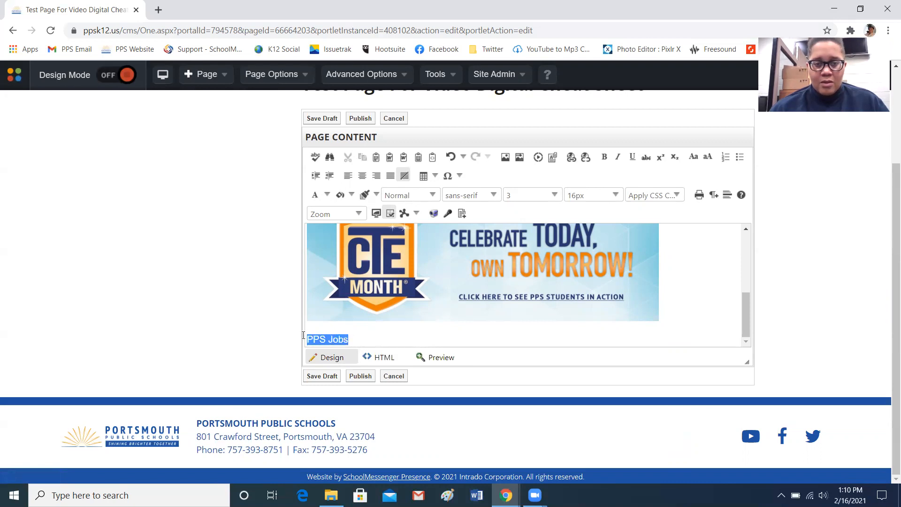
left_click(632, 157)
left_click(423, 340)
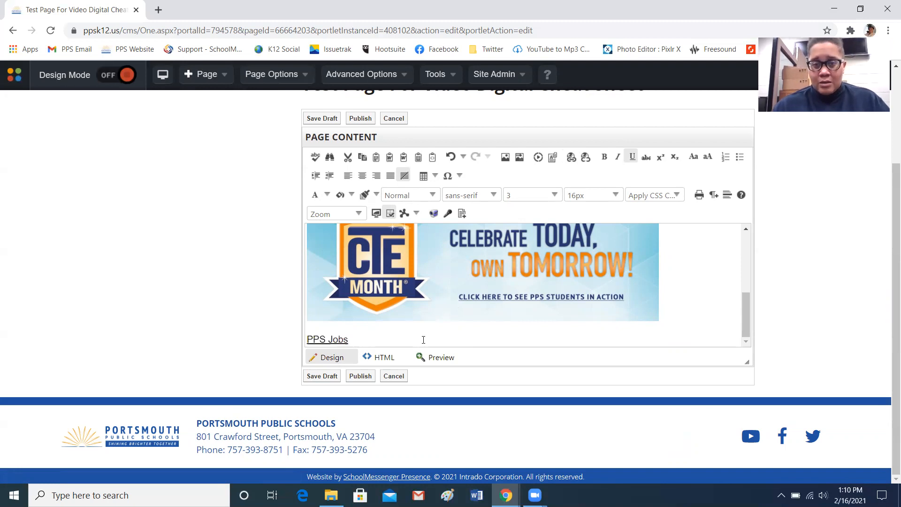
- Add empty space below the "PPS Jobs" link and return to the start of the content
key("Return")
key("Return")
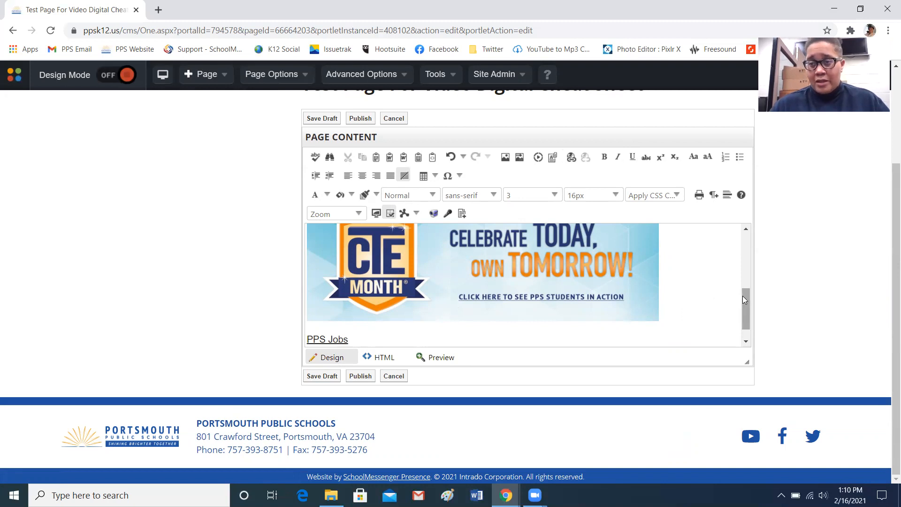
left_click_drag(742, 299, 743, 307)
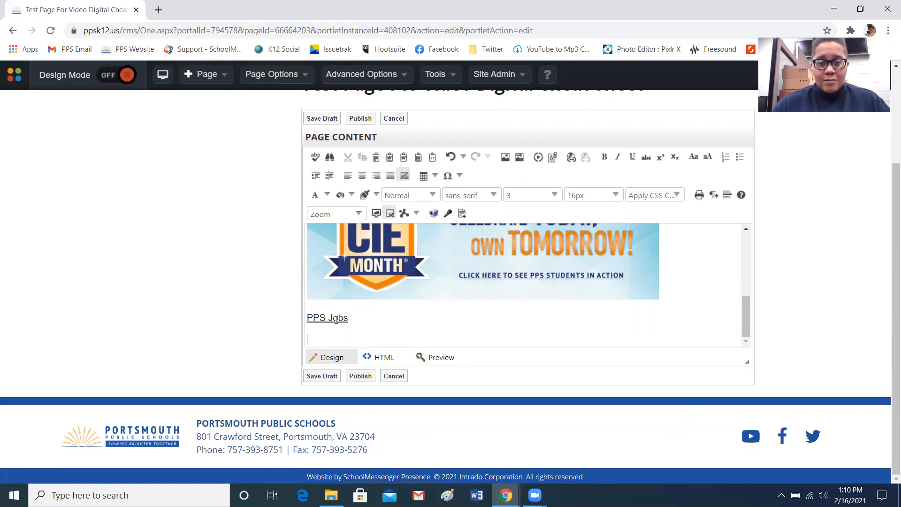
left_click_drag(748, 309, 745, 232)
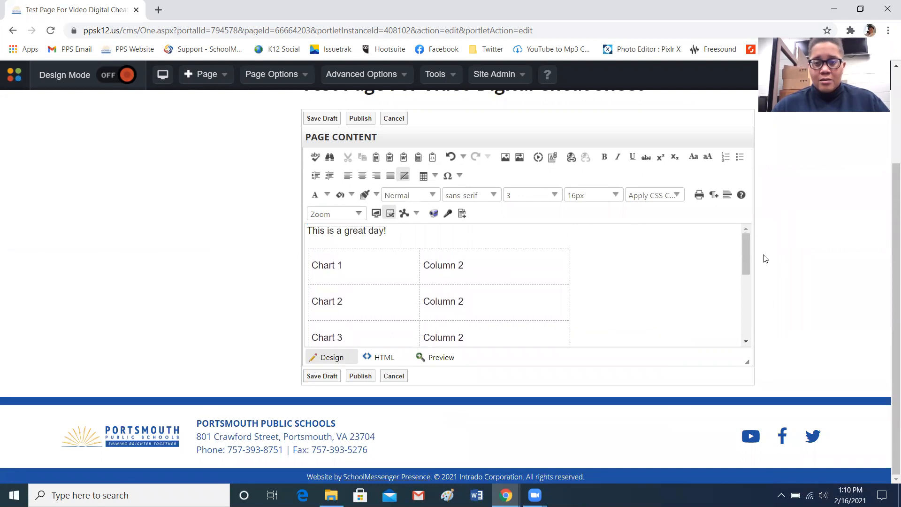
- Look through the fonts offered for the sentence "This is a great day!" without choosing one
mouse_move(746, 239)
left_mouse_down()
mouse_move(747, 252)
mouse_move(745, 235)
left_mouse_up()
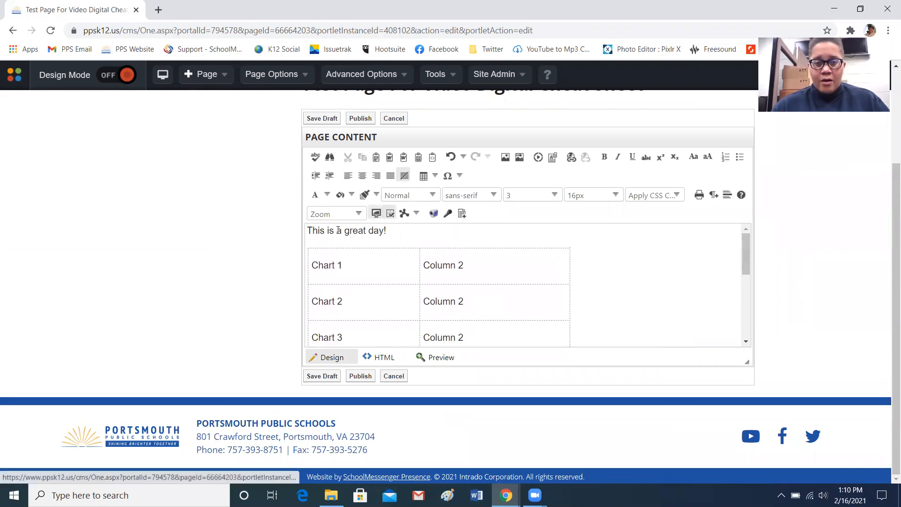
left_click_drag(307, 230, 404, 229)
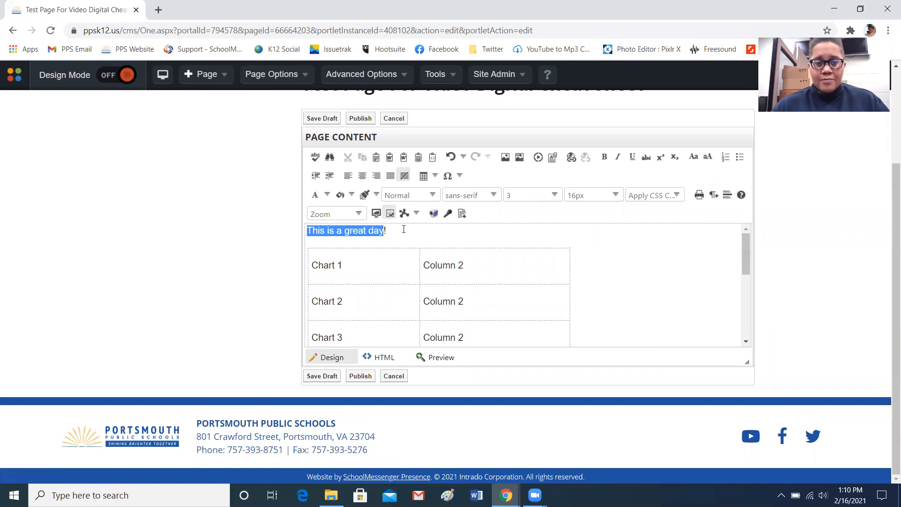
left_click(493, 196)
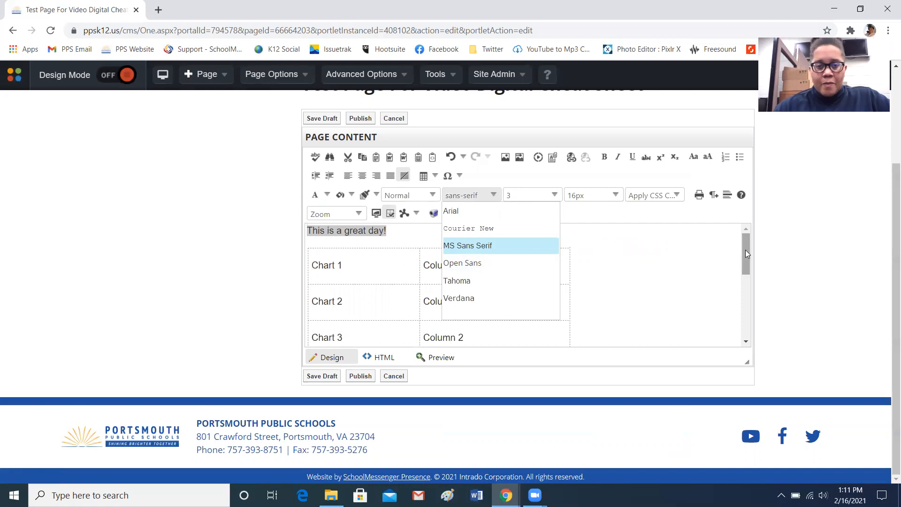
left_click(675, 233)
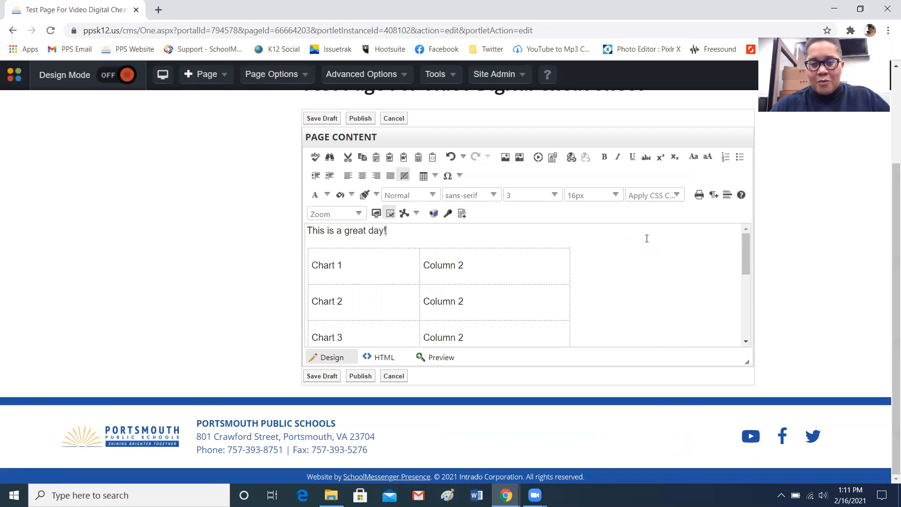
- Add "Here's why:" after "This is a great day!" and start a new line below it
left_click(620, 234)
type("H")
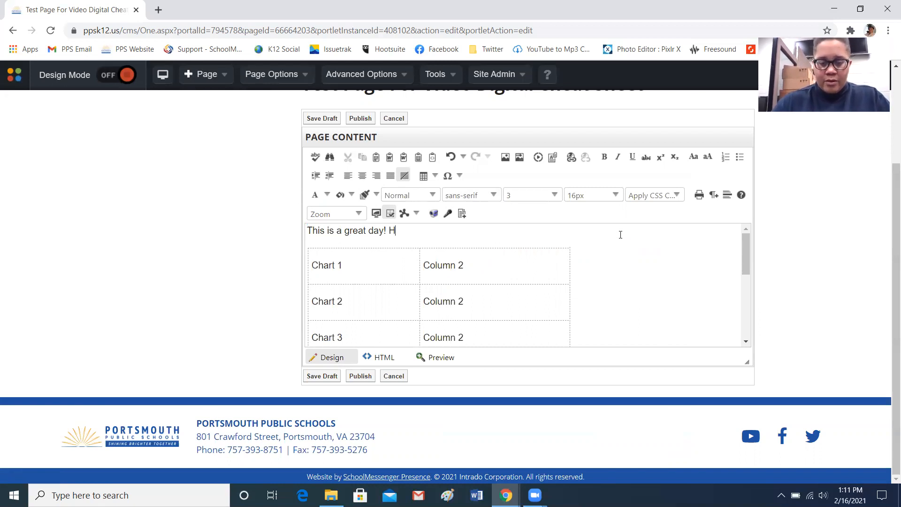
type("ere's why")
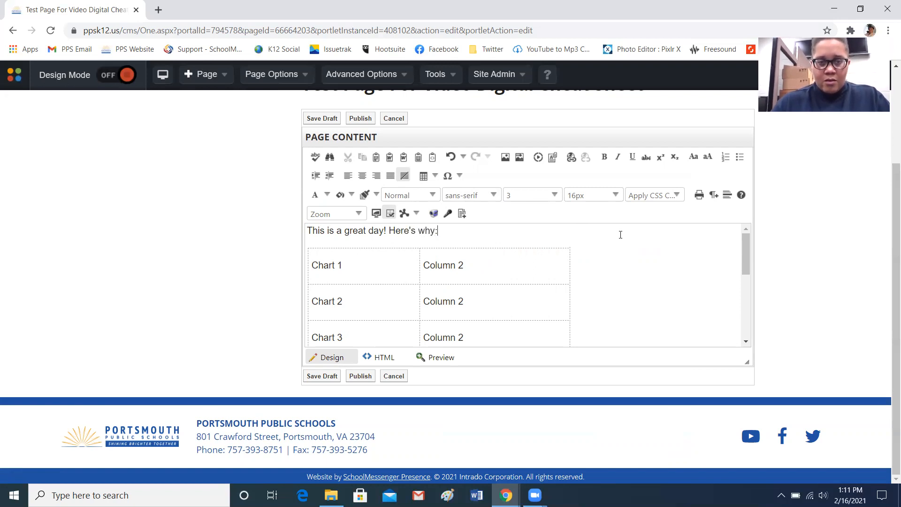
type(":")
key("Return")
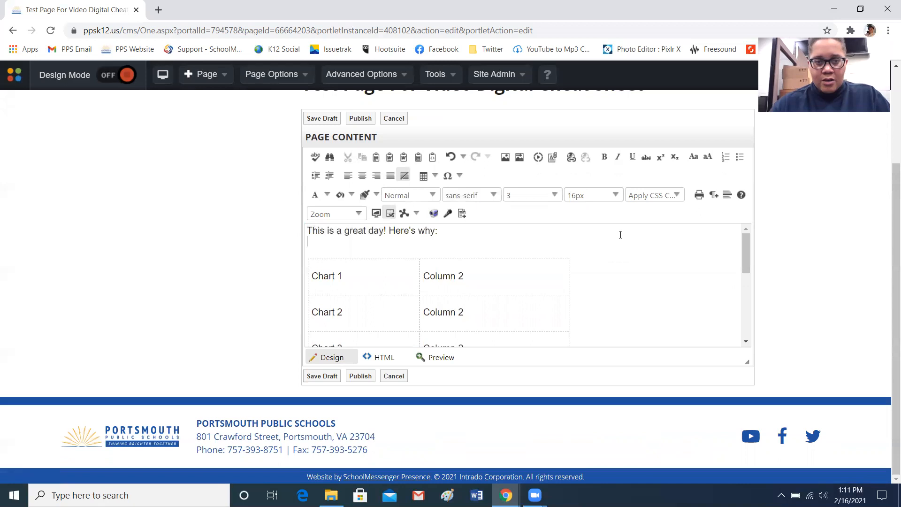
- Create a bulleted list under the opening line with the items "I woke up!" and "I can edit my website!"
left_click(739, 157)
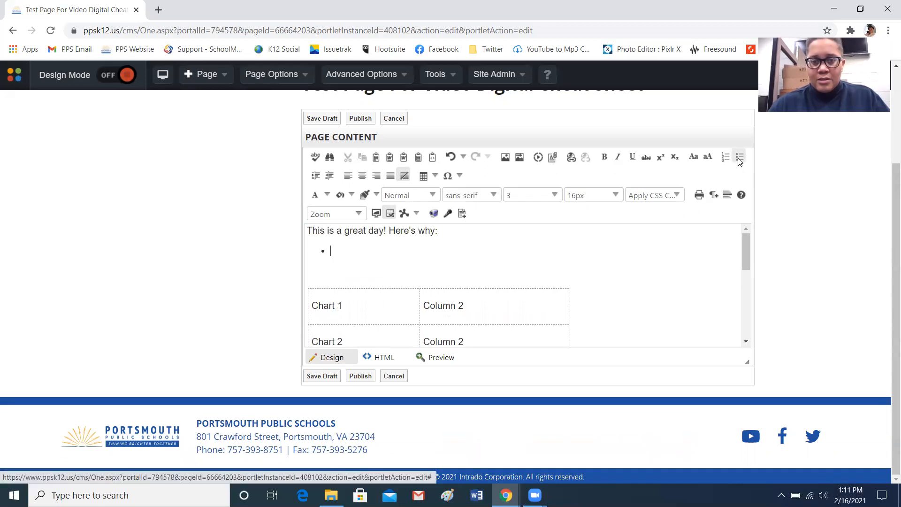
left_click(725, 158)
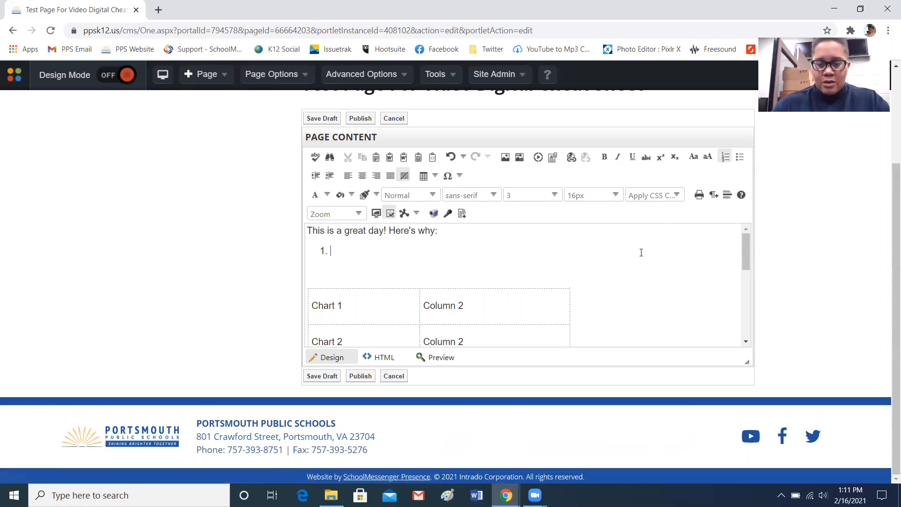
left_click(740, 156)
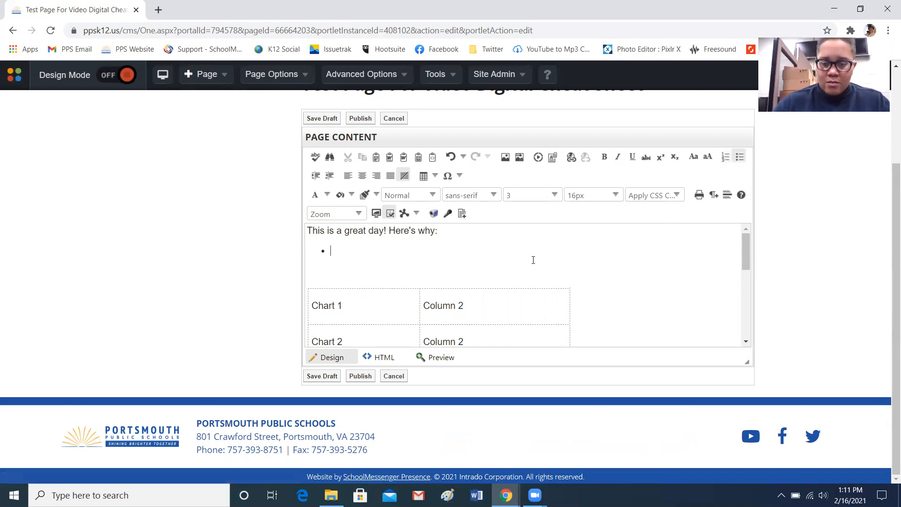
type("I woke up!")
key("Return")
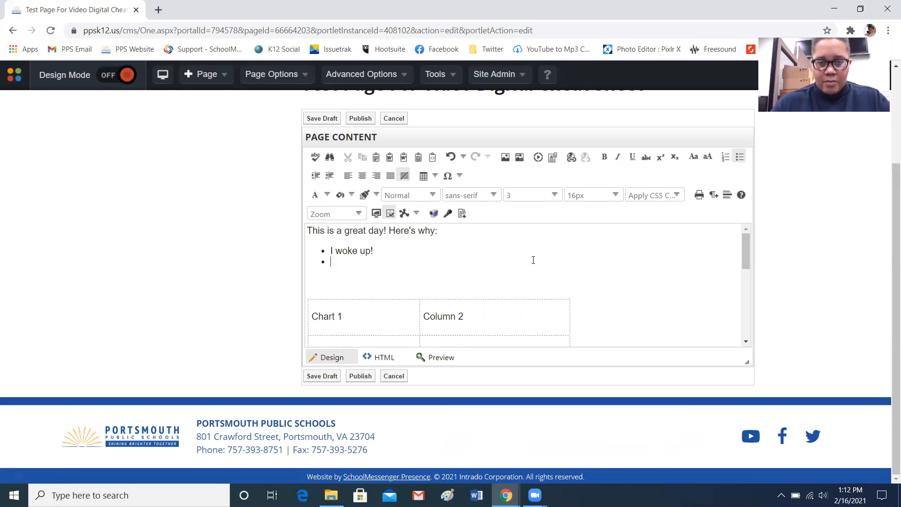
type("I")
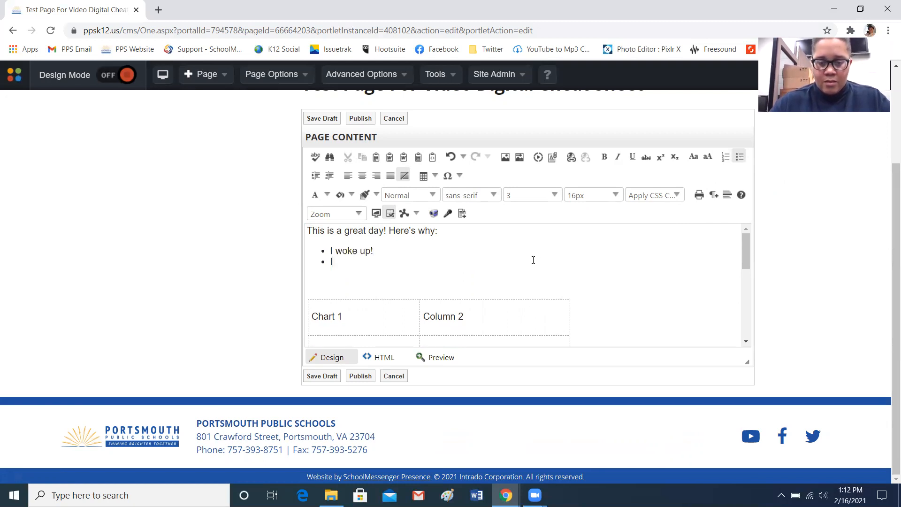
type(" can edit")
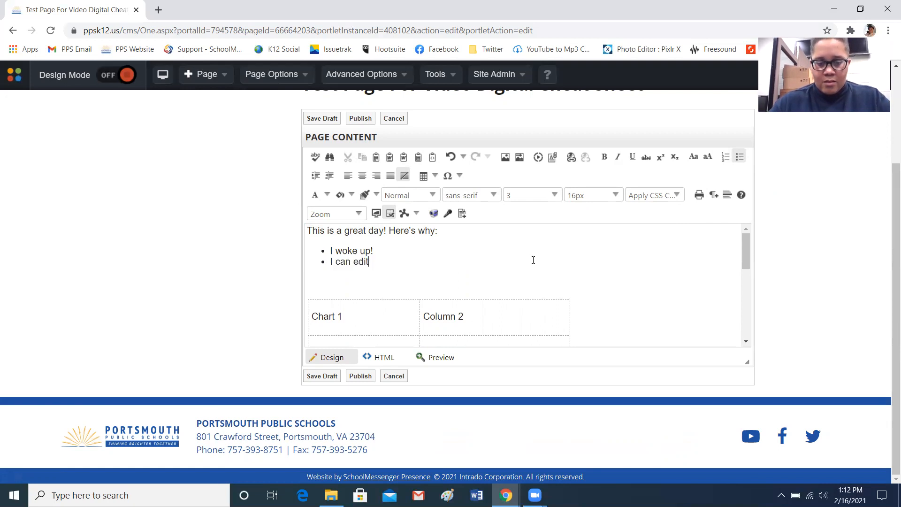
type(" my web")
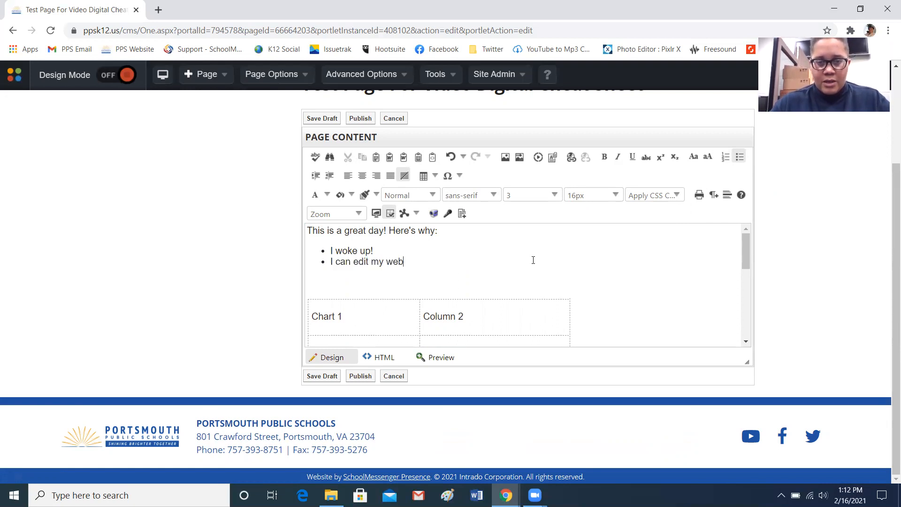
type("site!")
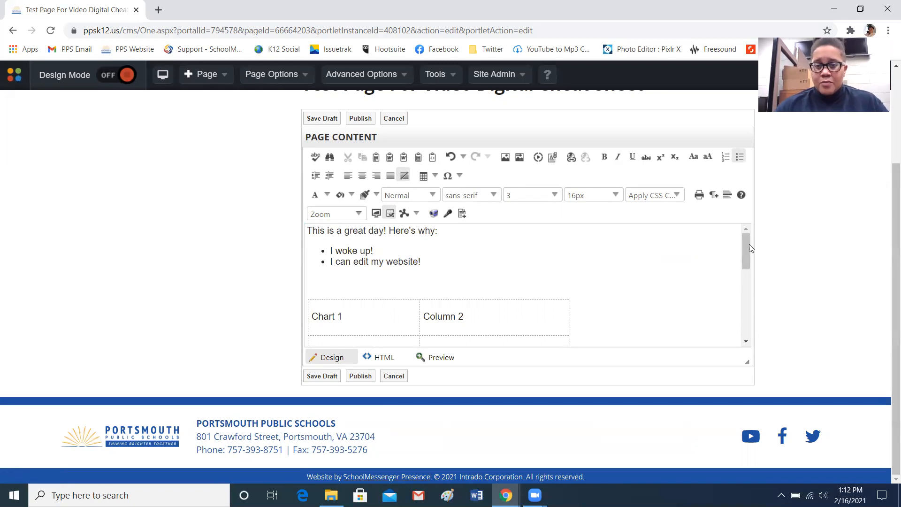
mouse_move(747, 244)
left_mouse_down()
mouse_move(747, 255)
mouse_move(747, 235)
left_mouse_up()
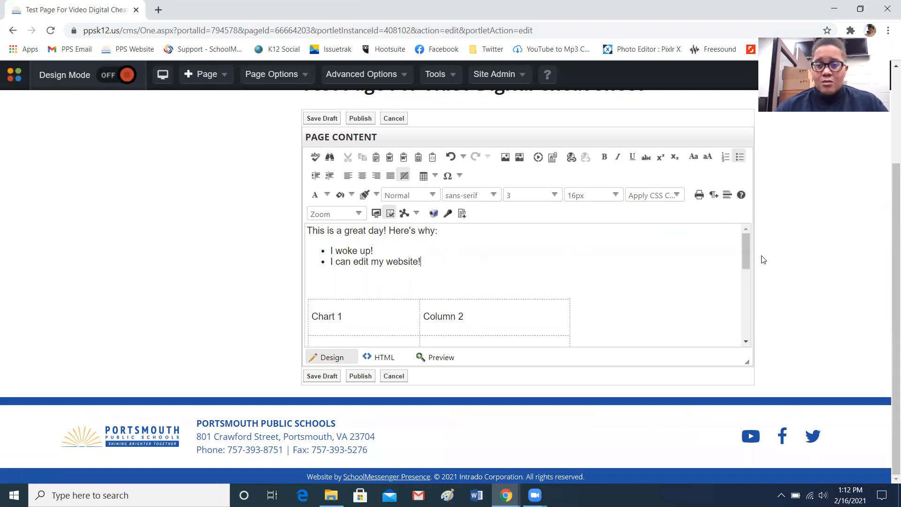
left_click_drag(747, 249, 747, 257)
mouse_move(747, 261)
left_mouse_down()
mouse_move(743, 326)
mouse_move(744, 249)
left_mouse_up()
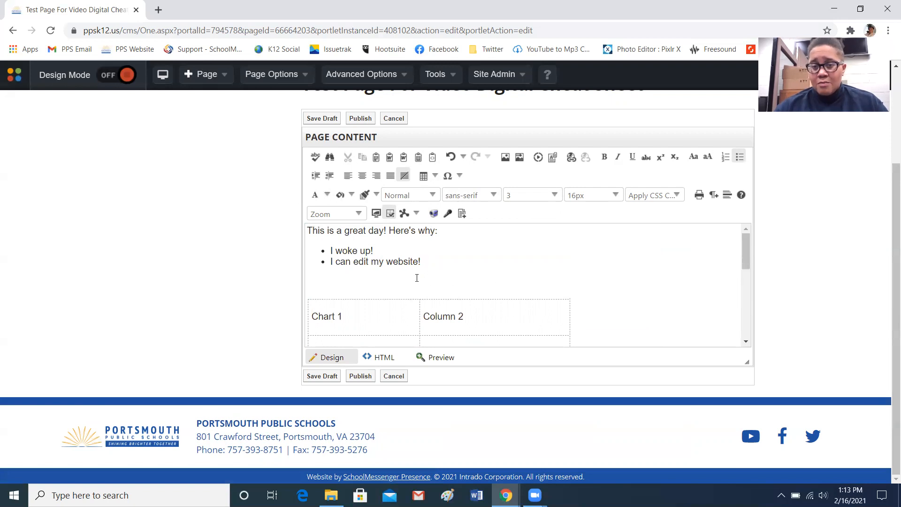
- Publish the portlet's content, declining to change the page status from Hidden to Publish
left_click_drag(745, 242, 746, 337)
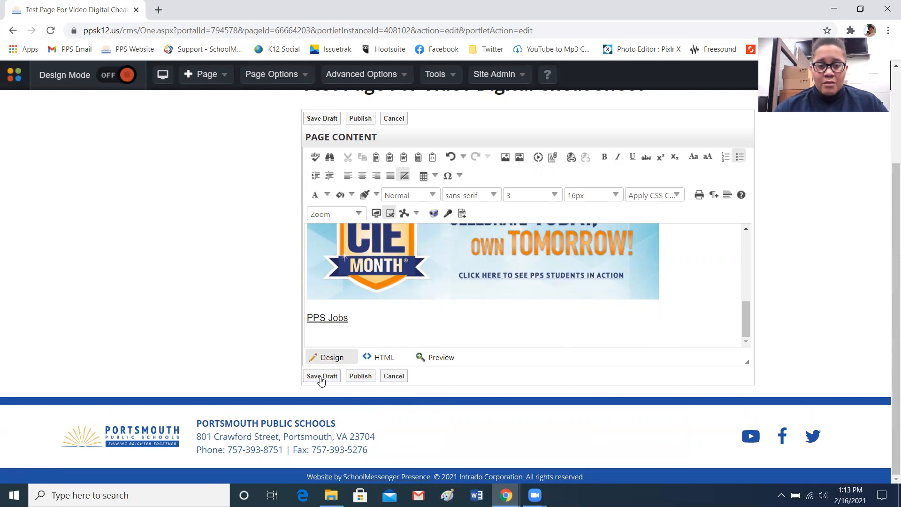
left_click(359, 378)
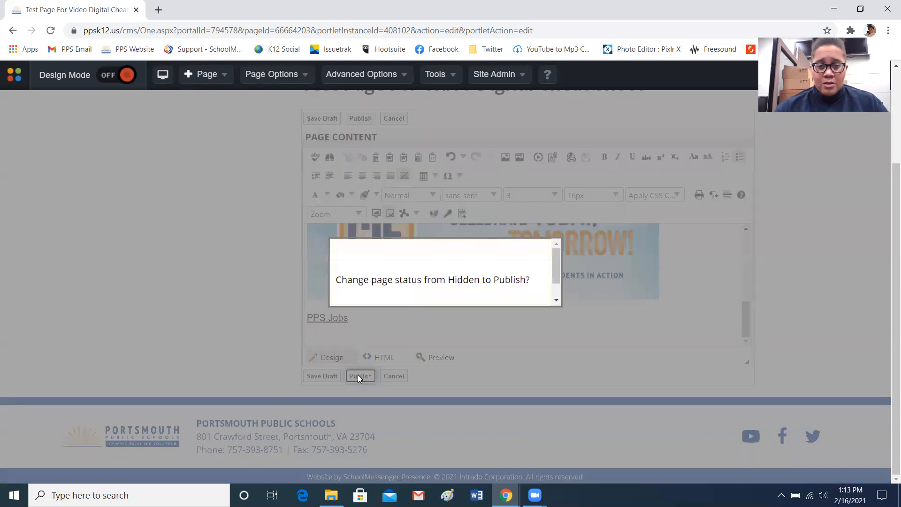
left_click_drag(556, 268, 557, 300)
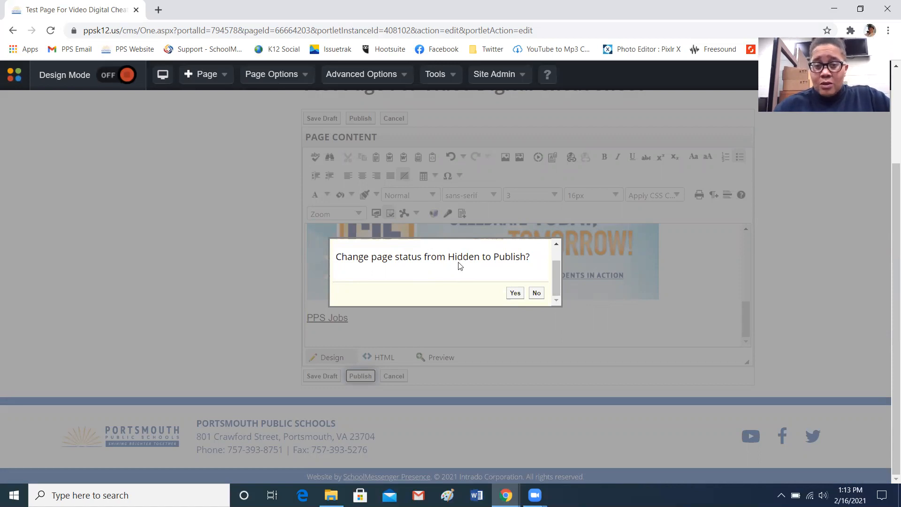
left_click(537, 294)
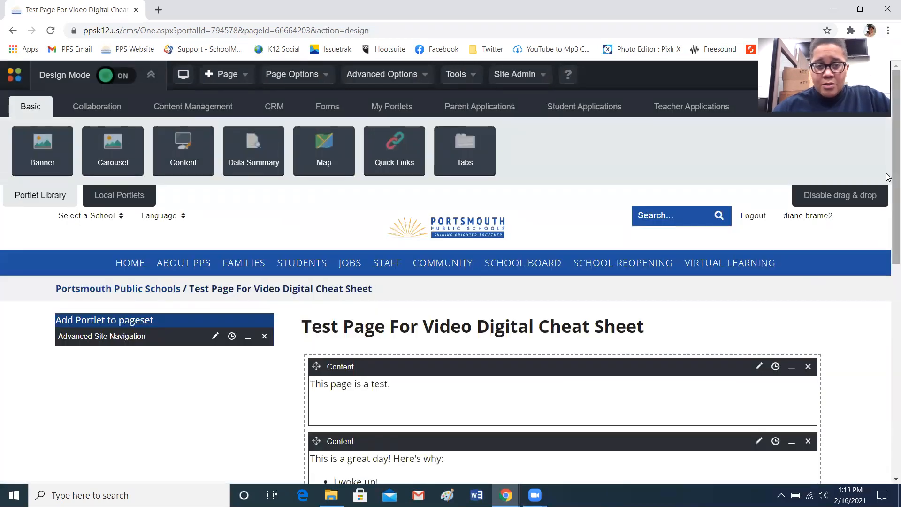
- Turn off Design Mode and check the page's text, list, table, banner and PPS Jobs link
left_click_drag(887, 132, 888, 209)
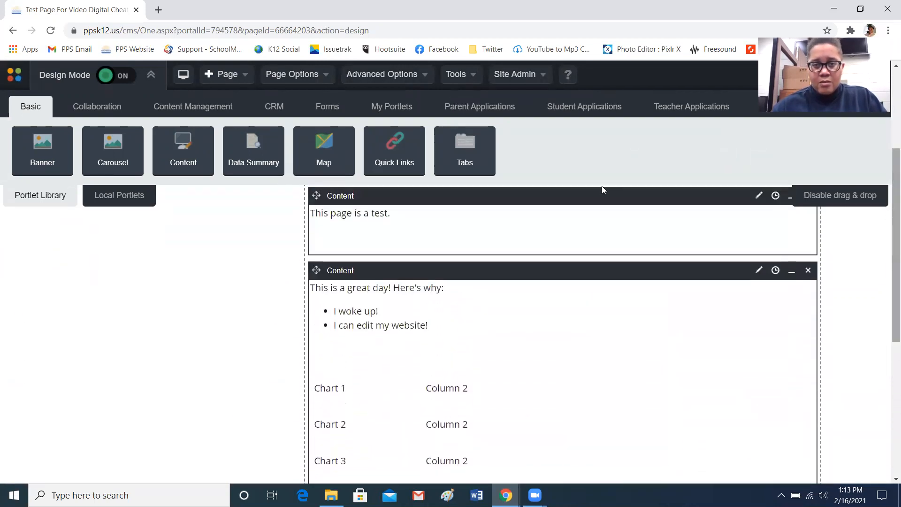
left_click(119, 79)
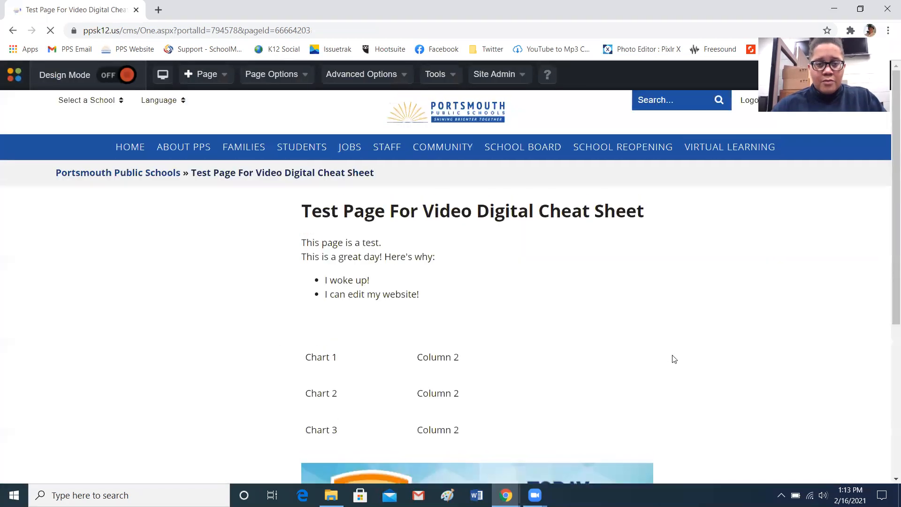
mouse_move(888, 223)
left_mouse_down()
mouse_move(888, 352)
mouse_move(888, 230)
left_mouse_up()
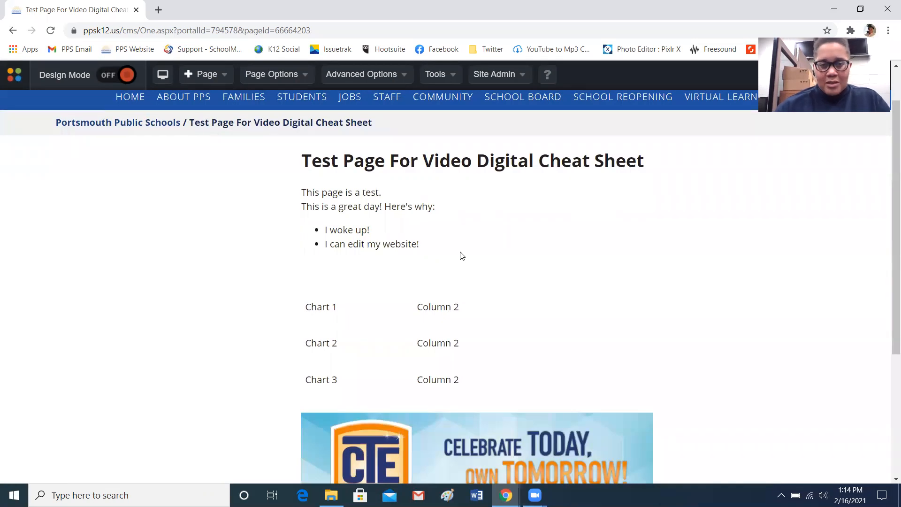
scroll(888, 182, "down", 2)
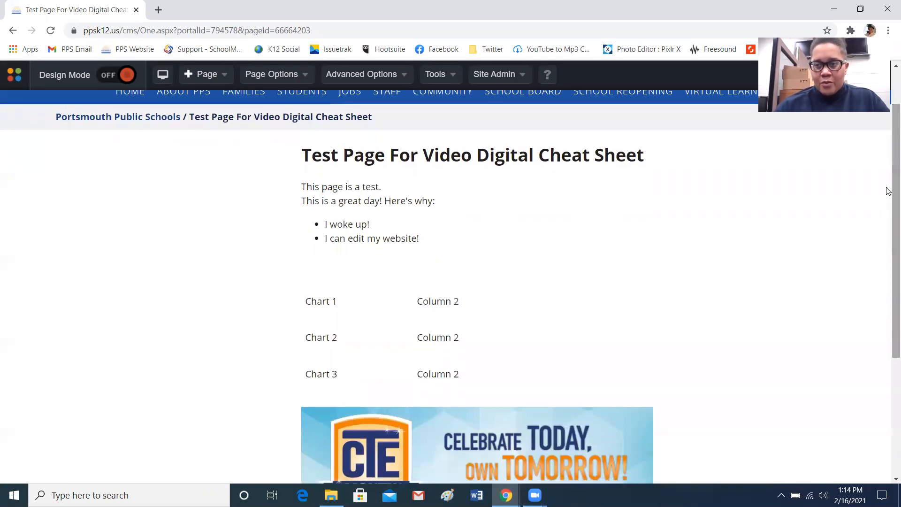
scroll(888, 238, "down", 3)
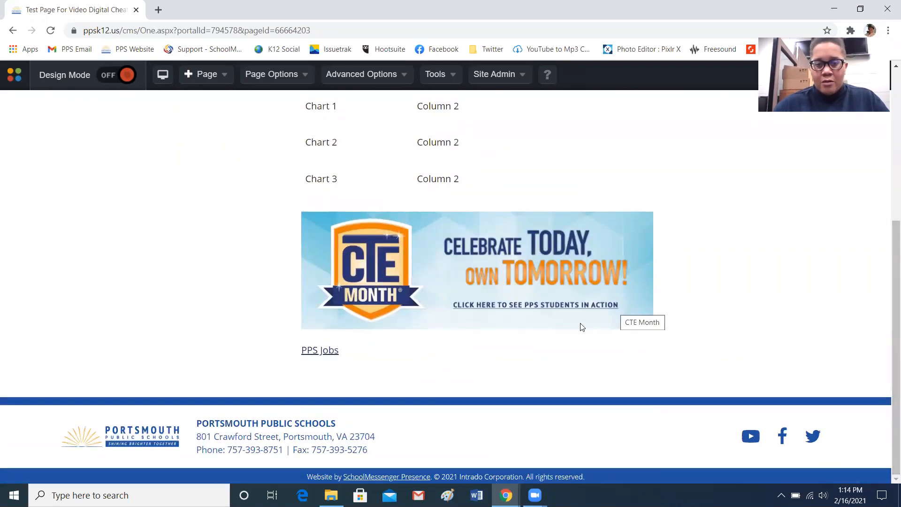
- Test the PPS Jobs link and look through the Human Resources employment page it opens
left_click(333, 352)
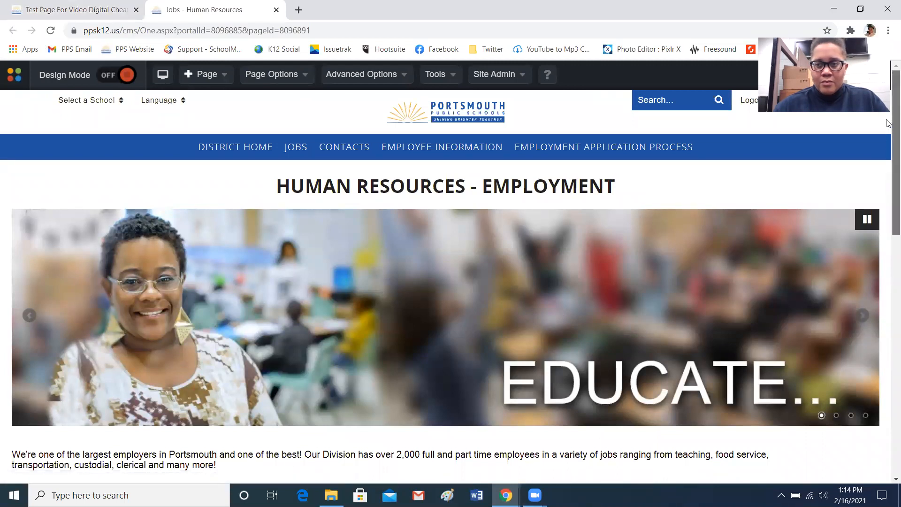
scroll(887, 157, "down", 2)
scroll(888, 157, "down", 5)
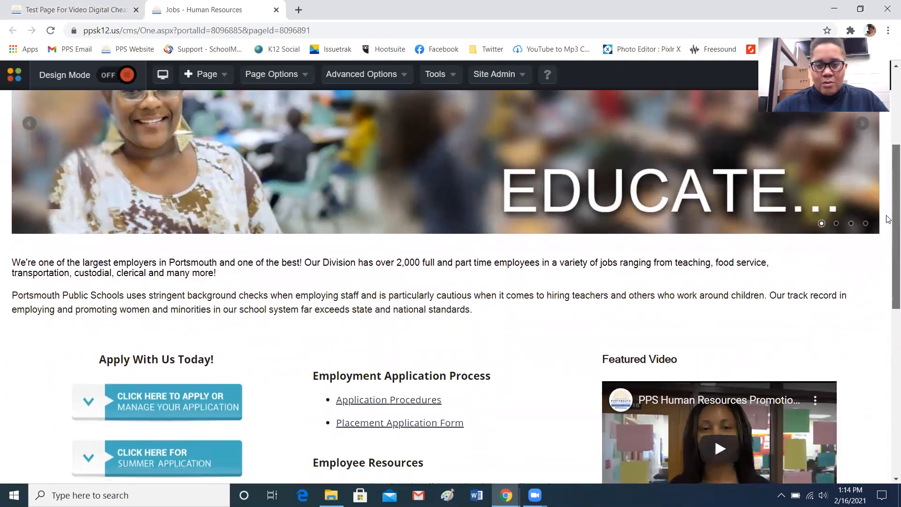
left_click_drag(888, 236, 888, 274)
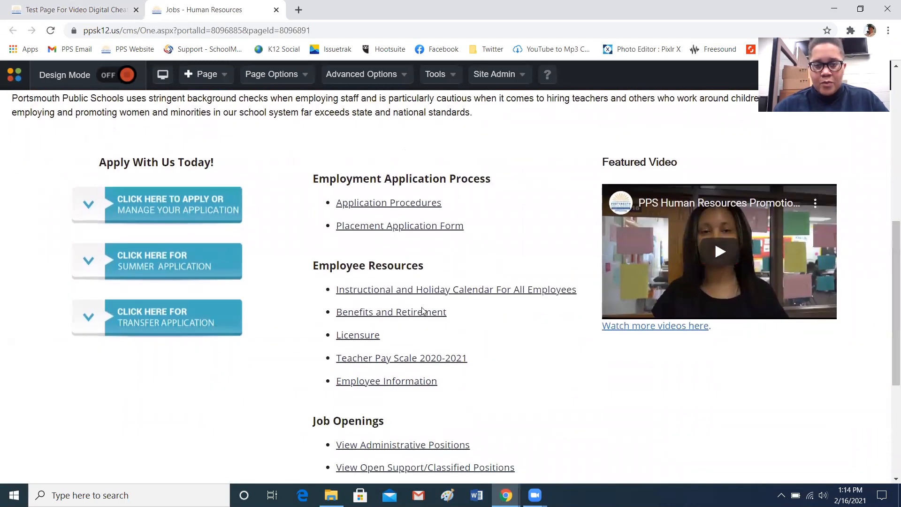
left_click_drag(887, 247, 888, 82)
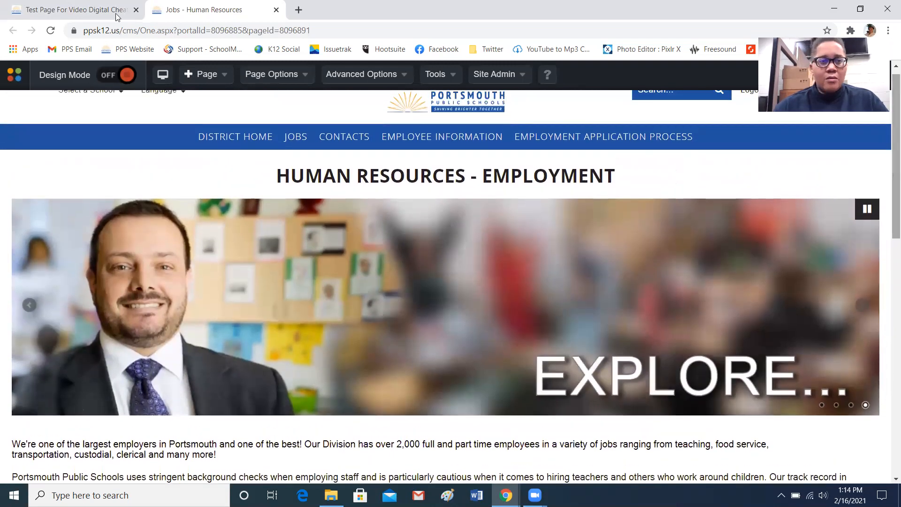
- Go back to the test page and review its content from the PPS Jobs link up to the page title
left_click(93, 12)
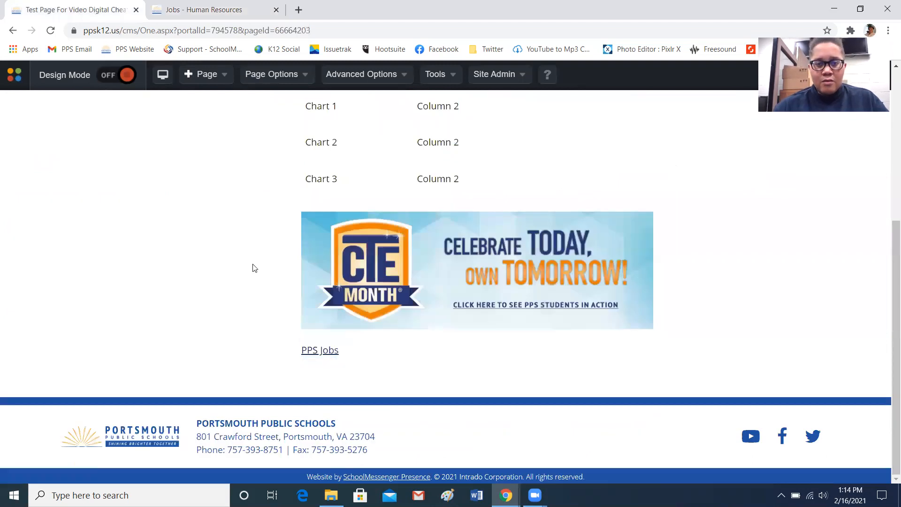
left_click_drag(888, 253, 888, 189)
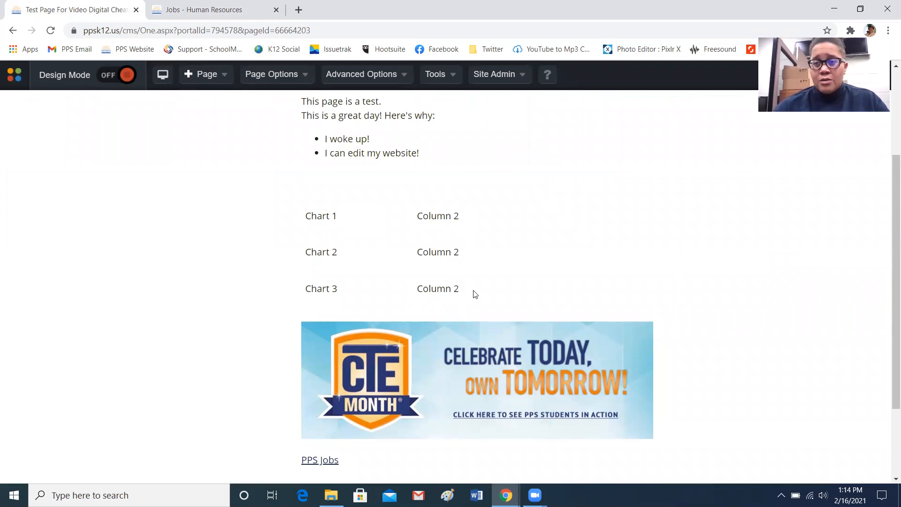
left_click_drag(888, 284, 888, 186)
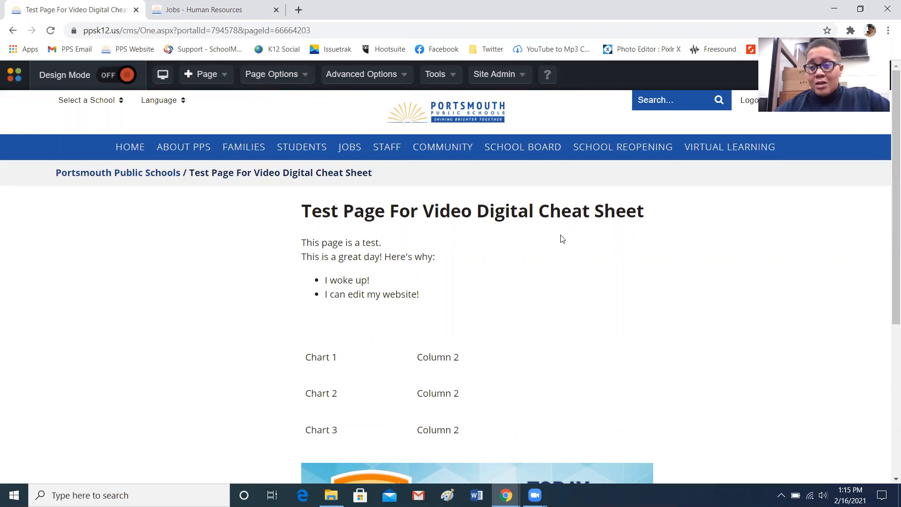
left_click(542, 34)
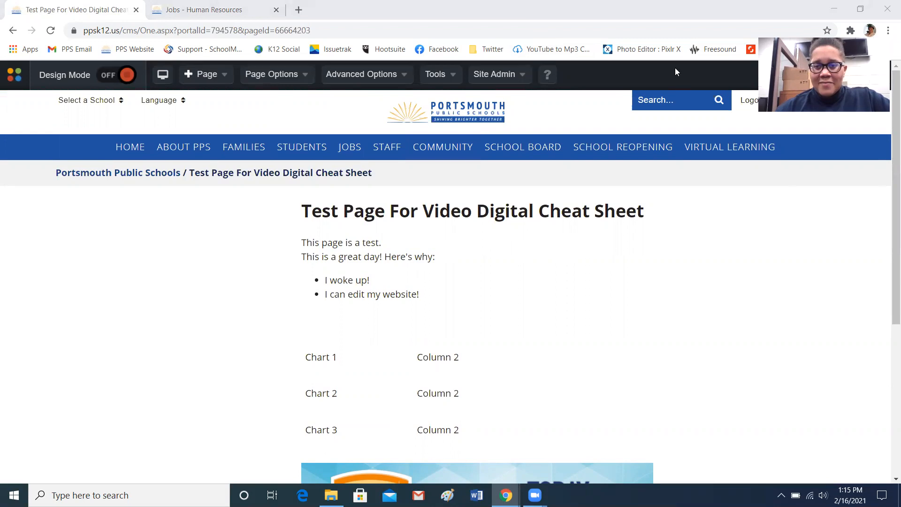